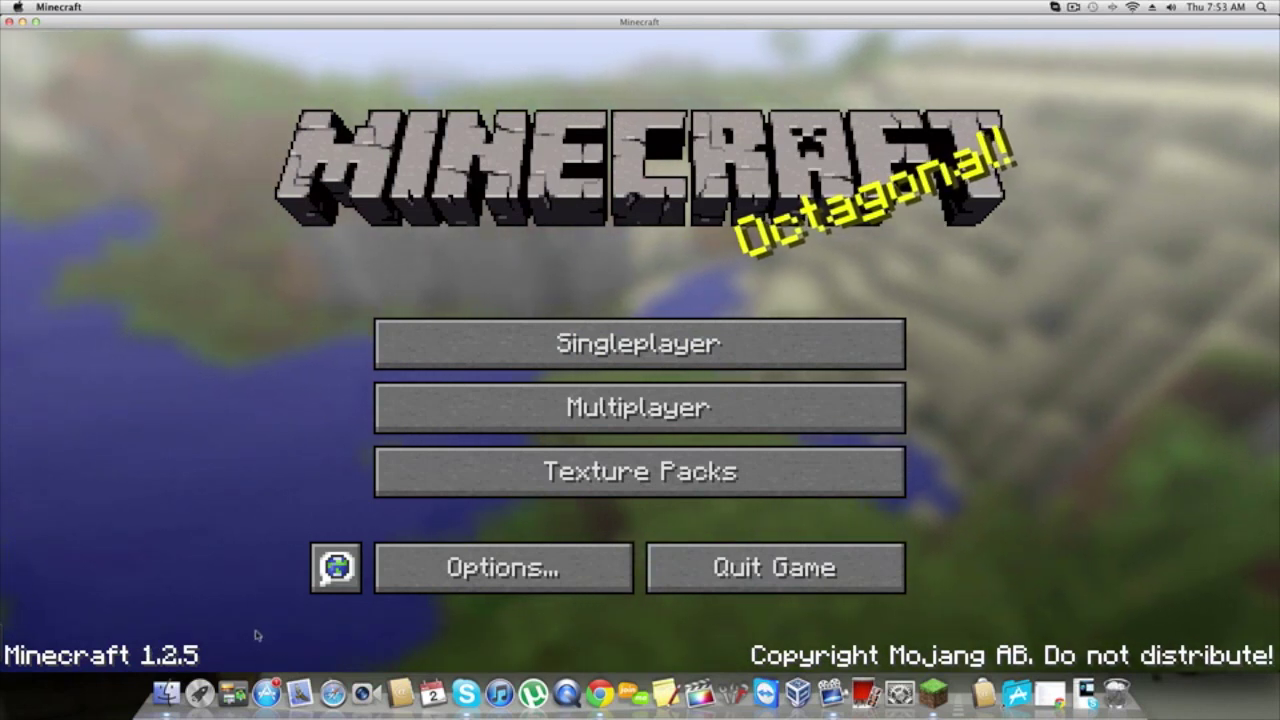
# Step: Quit the running game, reopen its launcher and log in with a forced game update, enlarging the game window
pyautogui.click(750, 560)
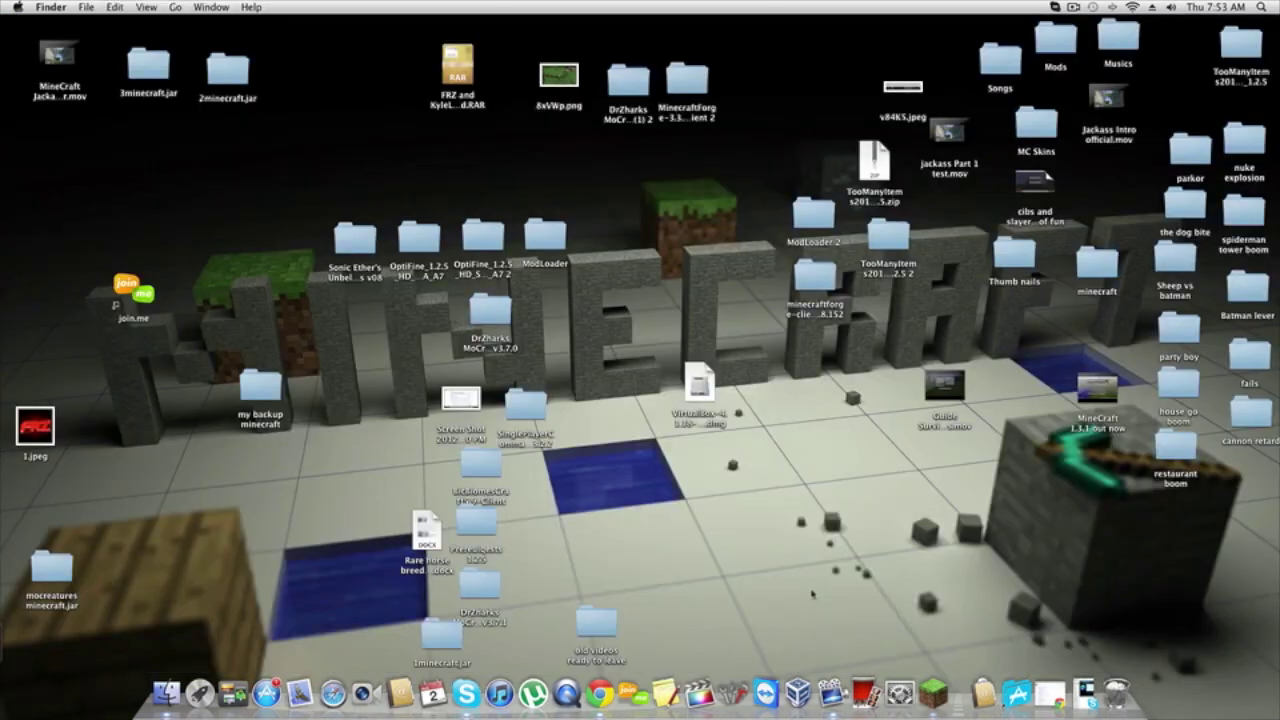
pyautogui.click(932, 690)
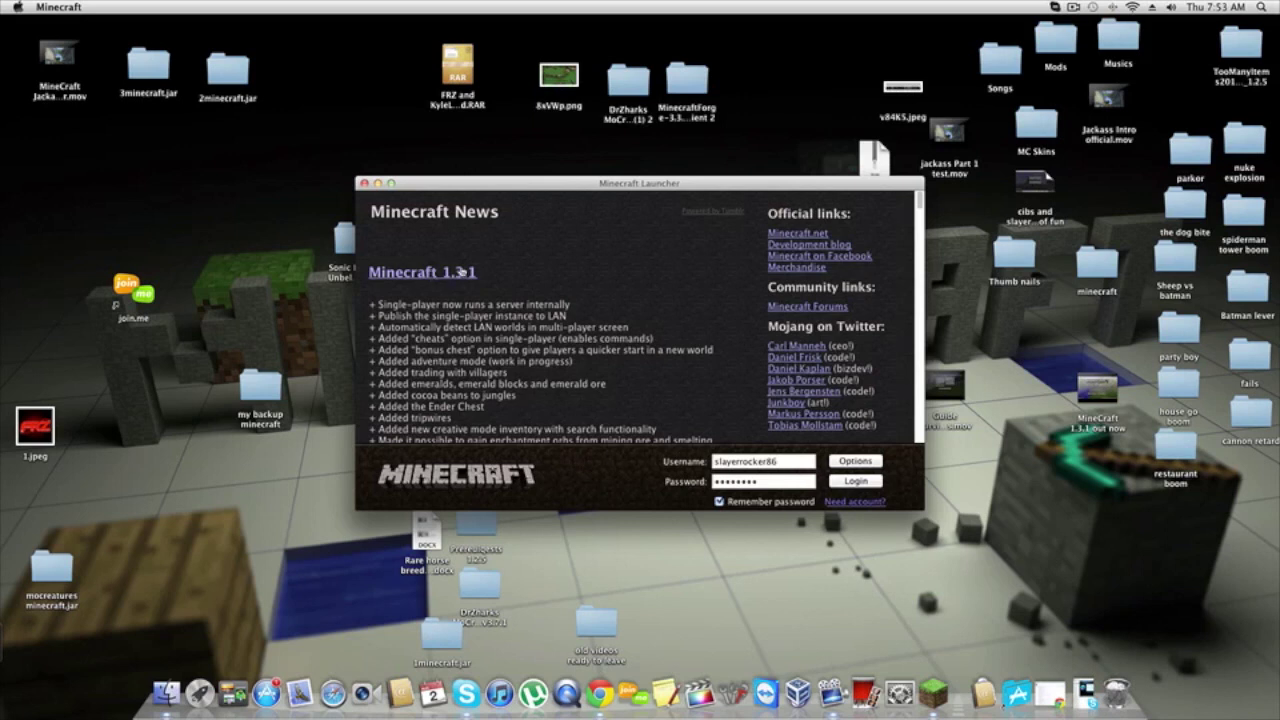
pyautogui.click(853, 459)
pyautogui.click(665, 332)
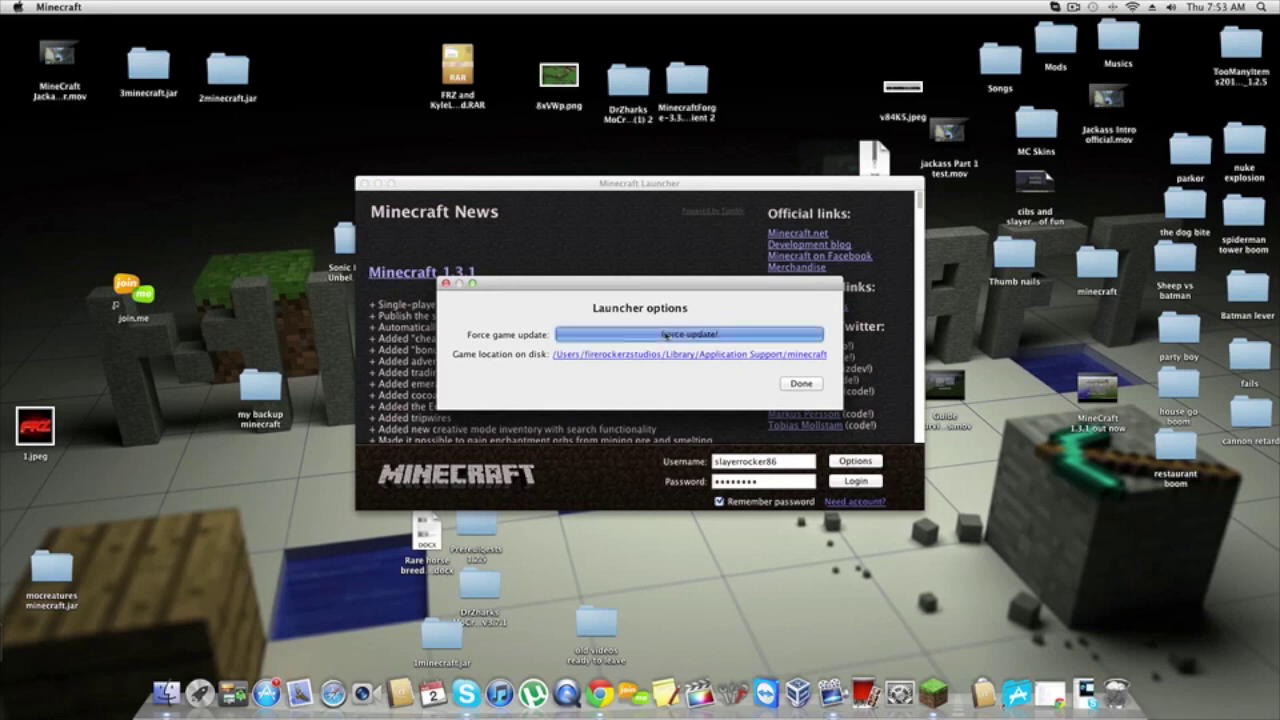
pyautogui.click(799, 384)
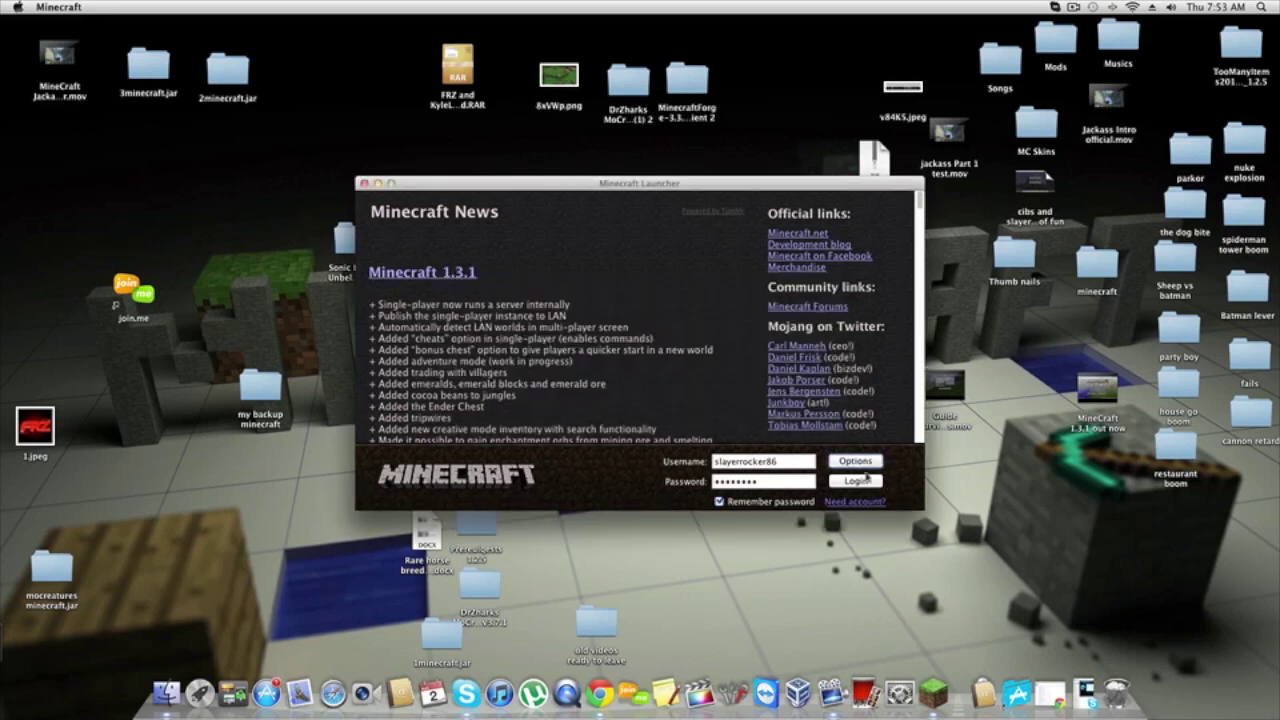
pyautogui.click(856, 481)
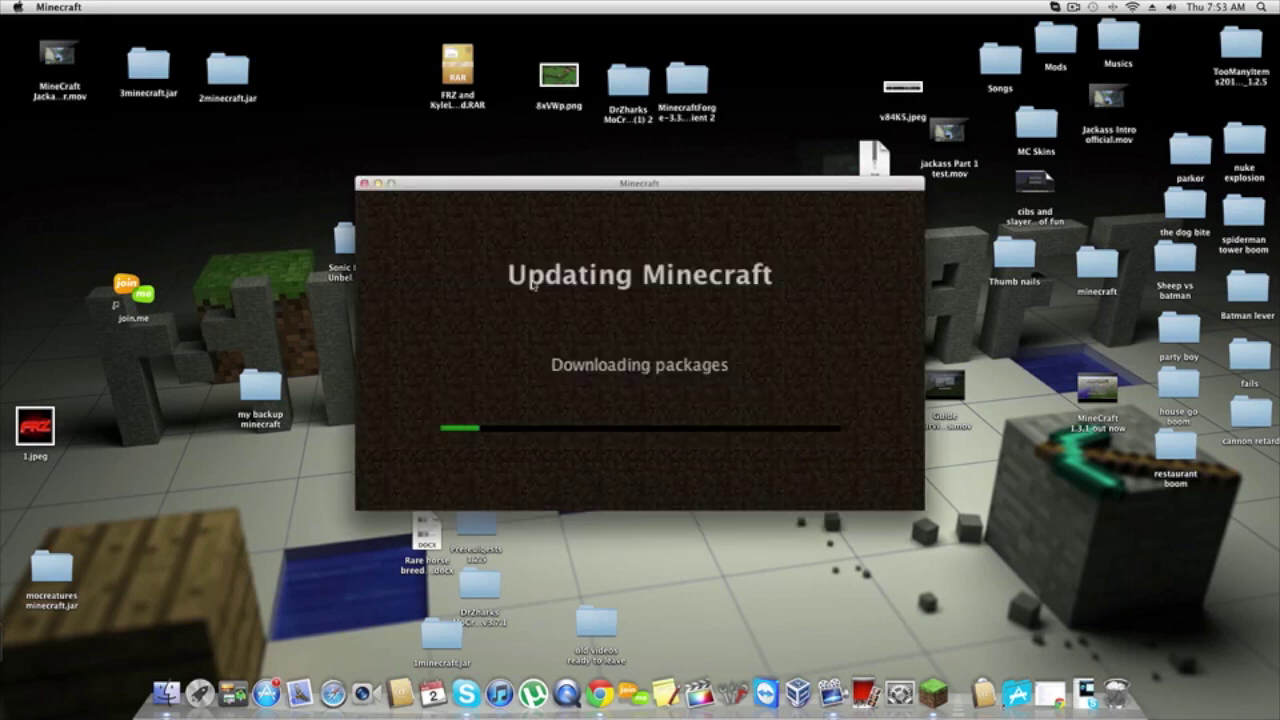
pyautogui.click(391, 184)
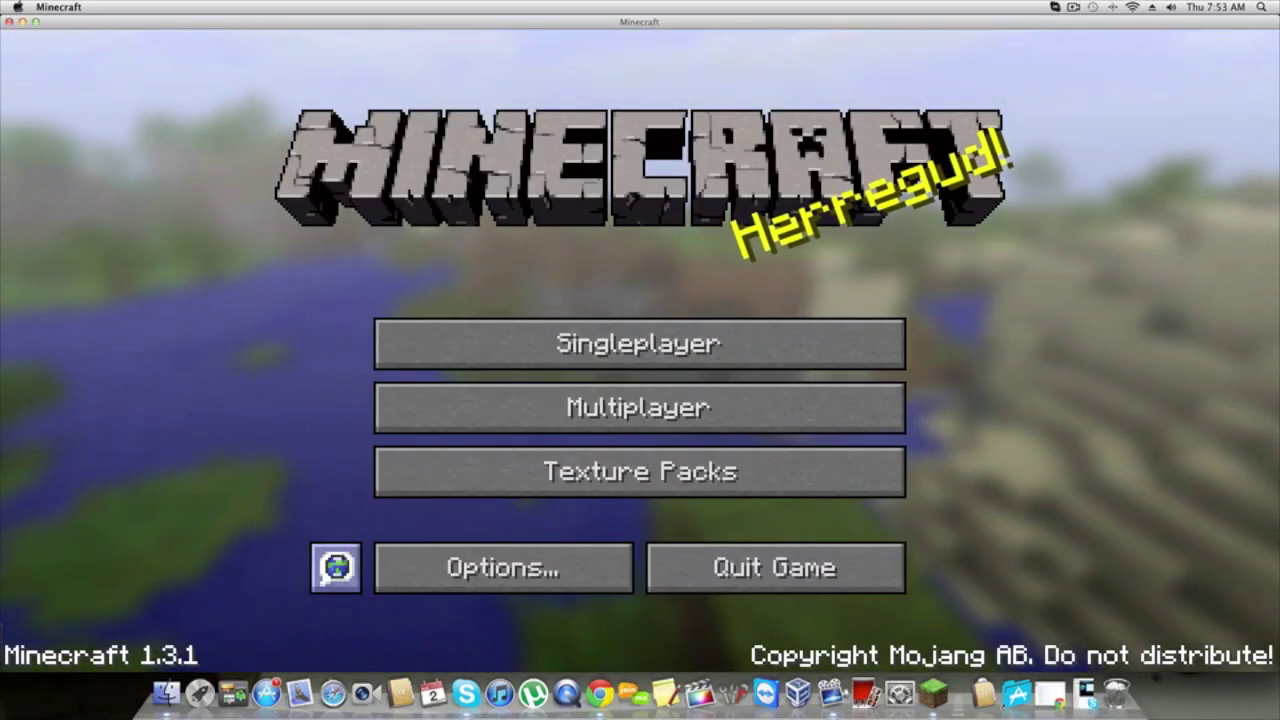
# Step: Try to join the Hunger games multiplayer server, and return to the title screen
pyautogui.click(640, 408)
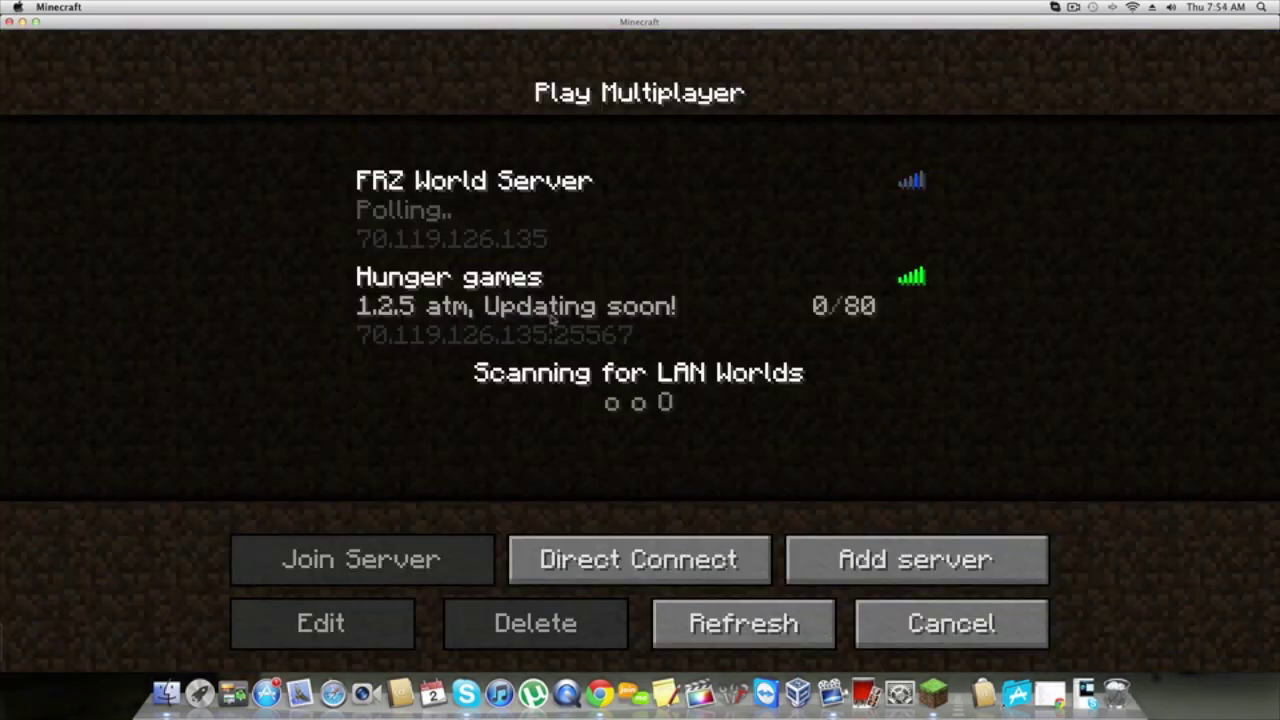
pyautogui.click(420, 305)
pyautogui.click(351, 565)
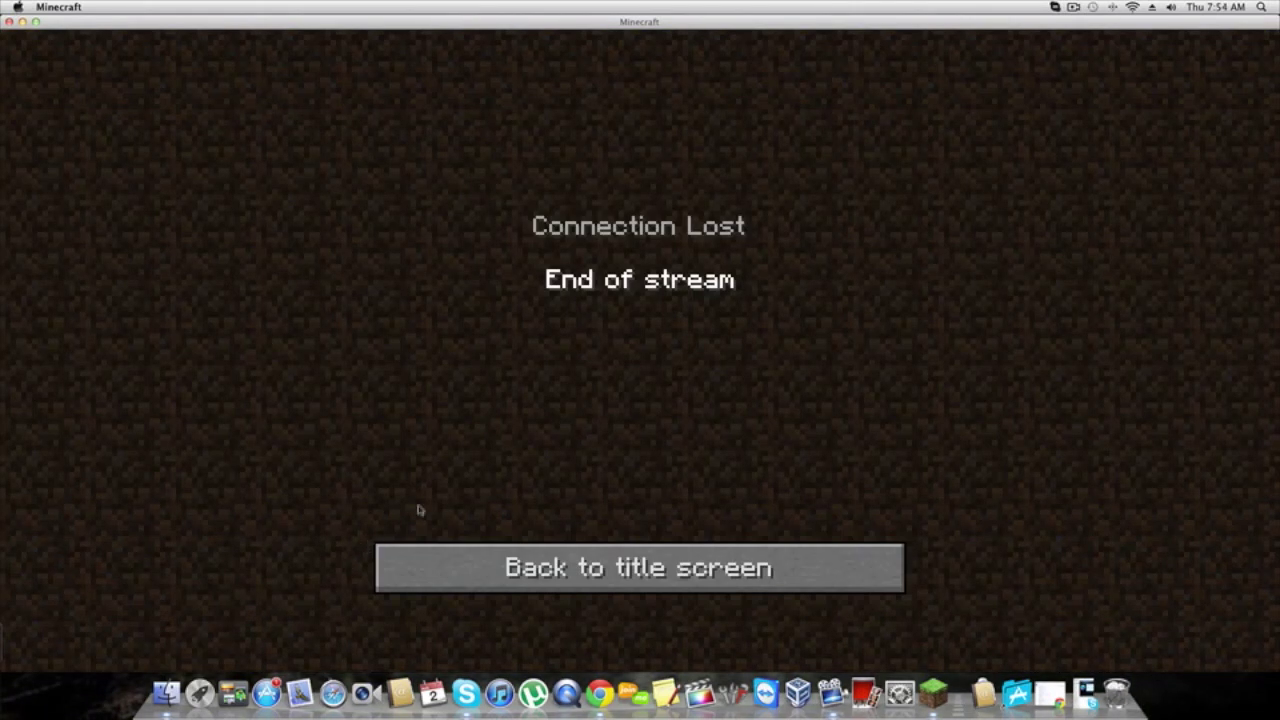
pyautogui.click(643, 553)
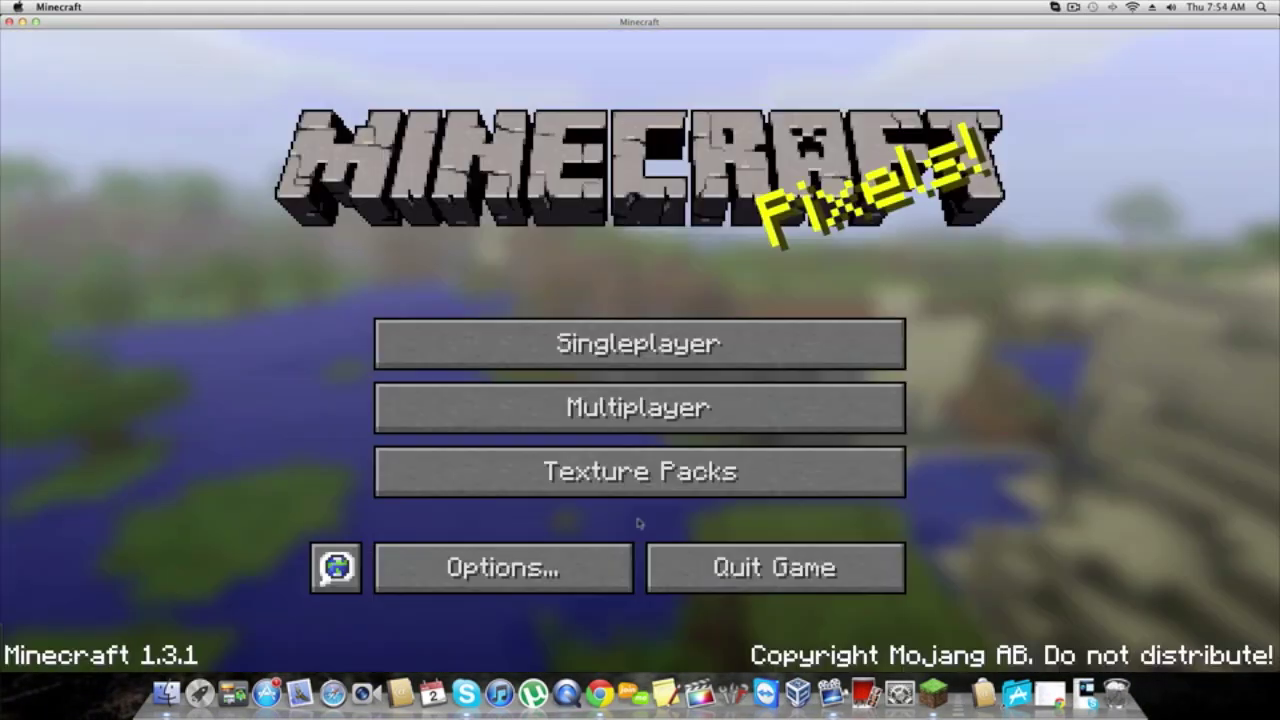
# Step: Check the multiplayer server list once more and quit the game
pyautogui.click(640, 406)
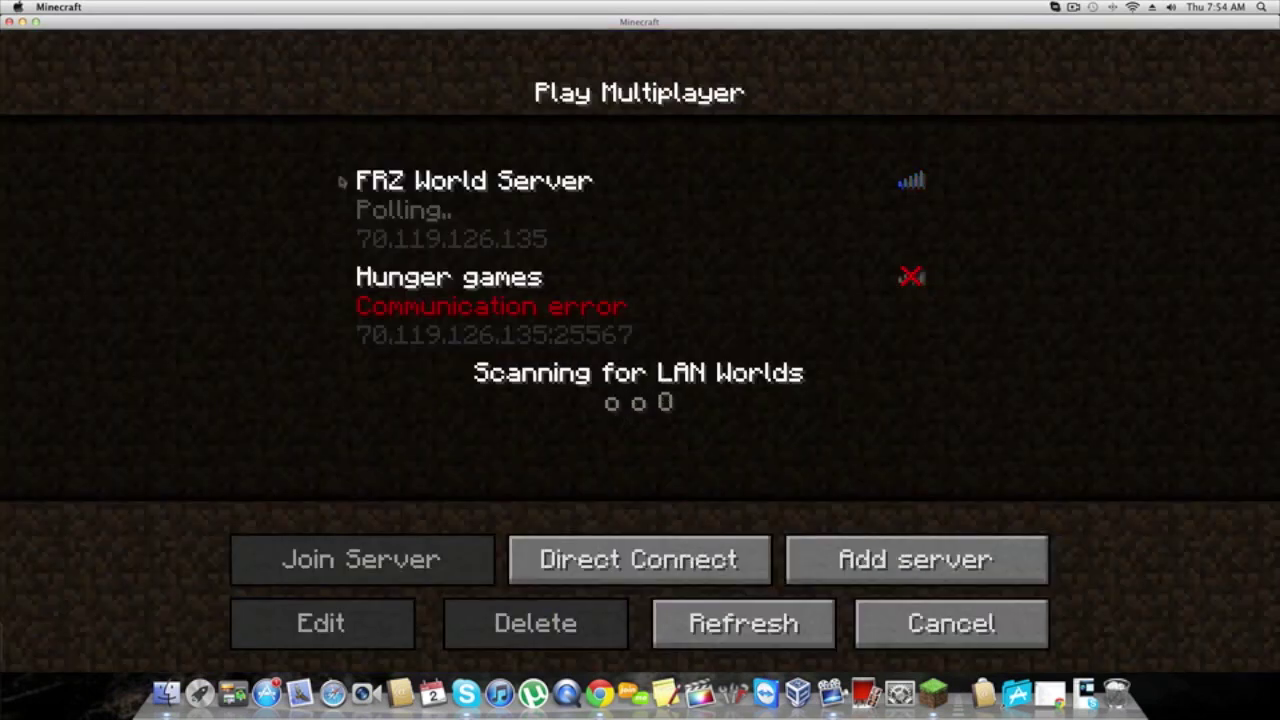
pyautogui.click(950, 625)
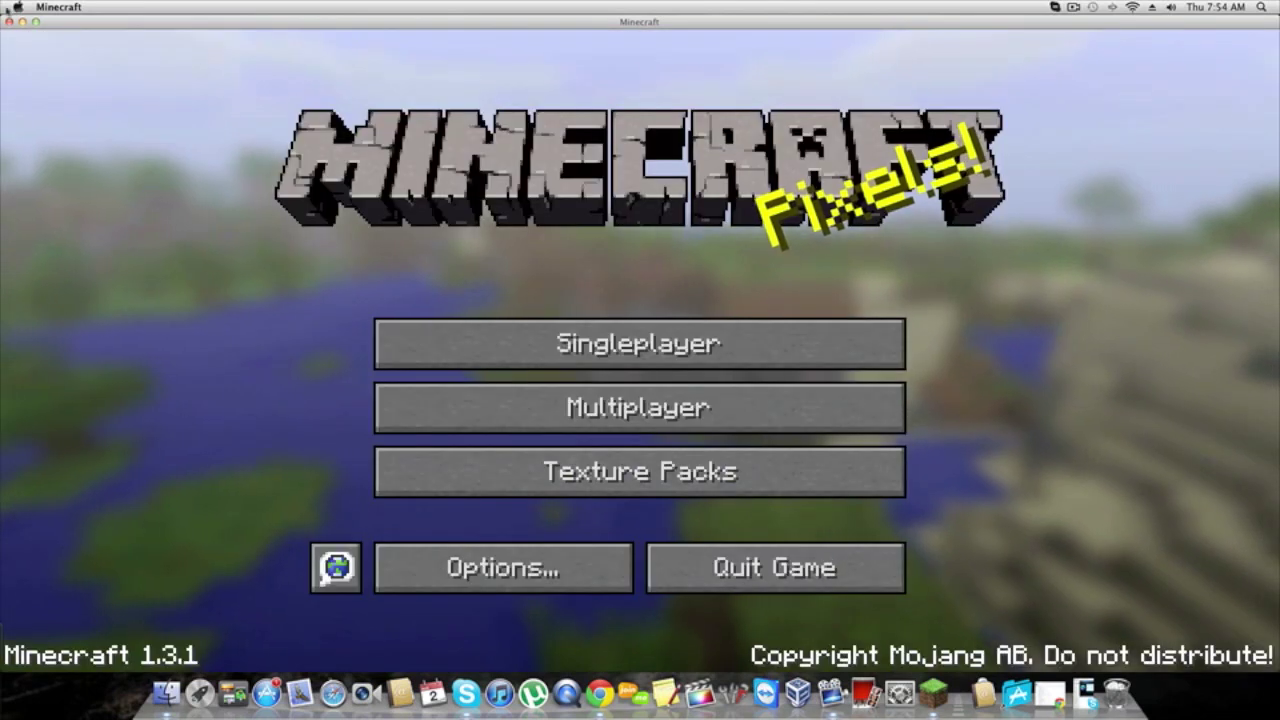
pyautogui.press('super+q')
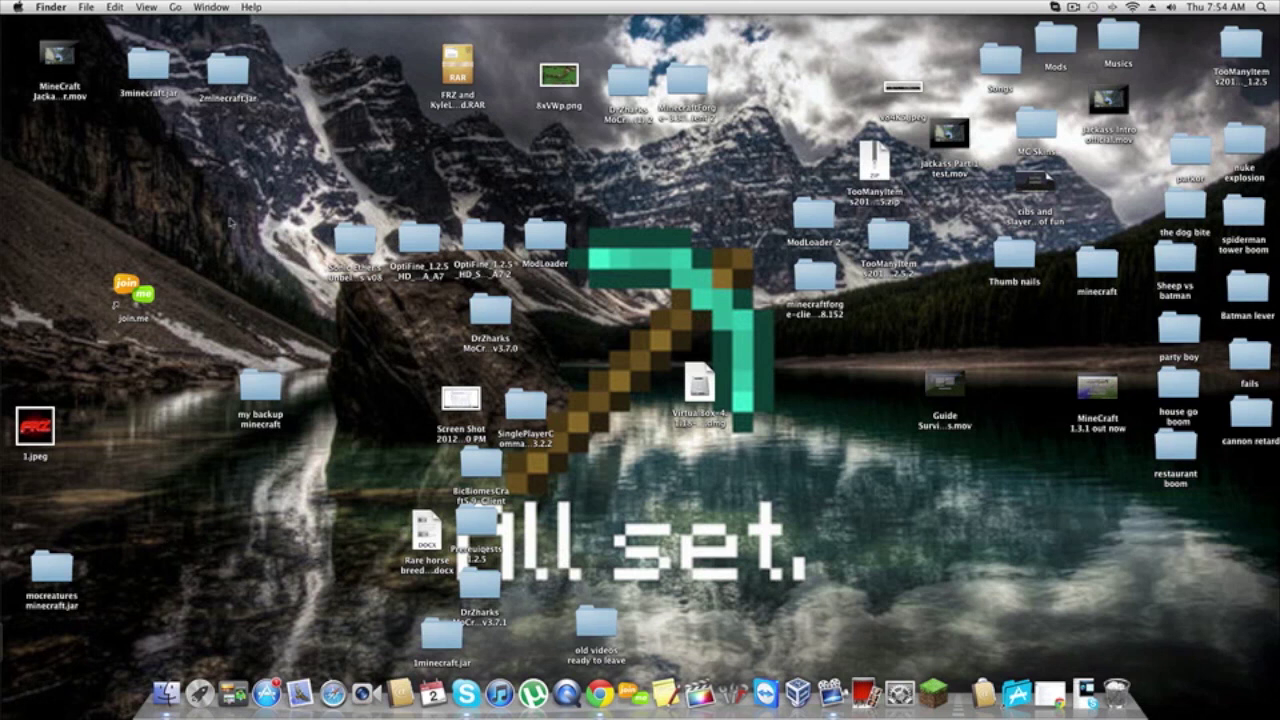
# Step: Close the All My Files window and open the ~/Library folder
pyautogui.click(166, 690)
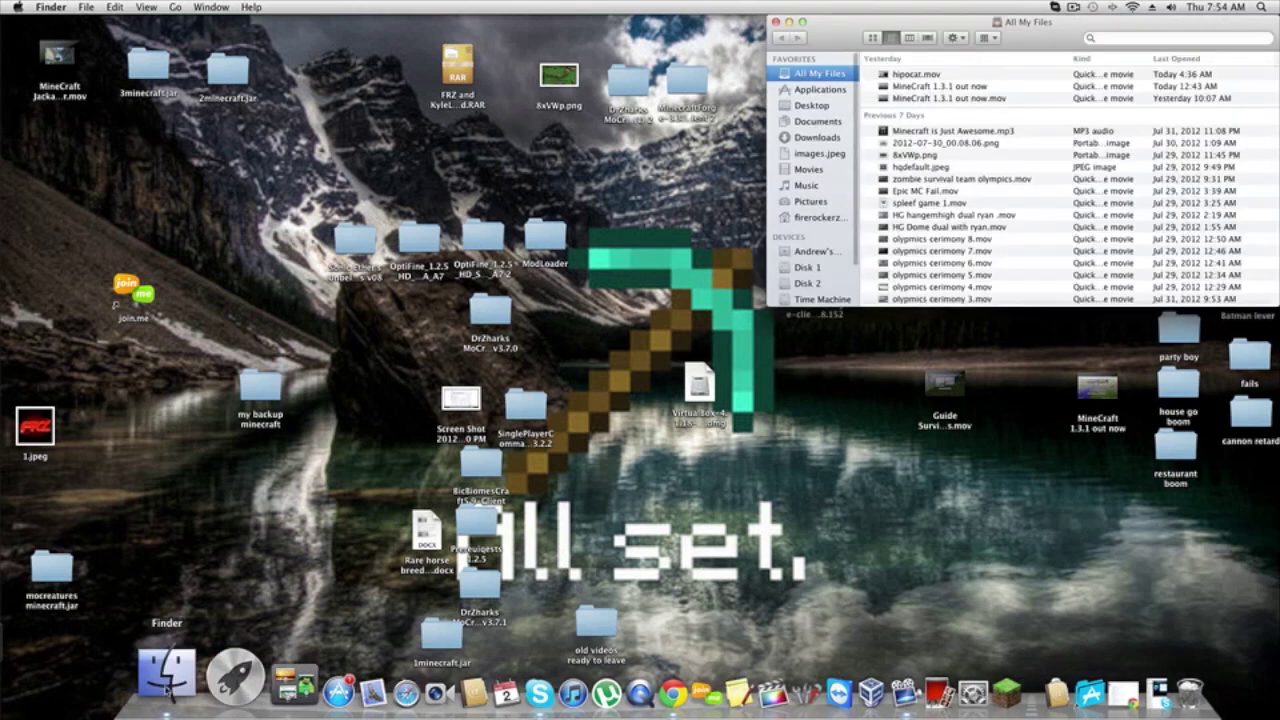
pyautogui.click(775, 21)
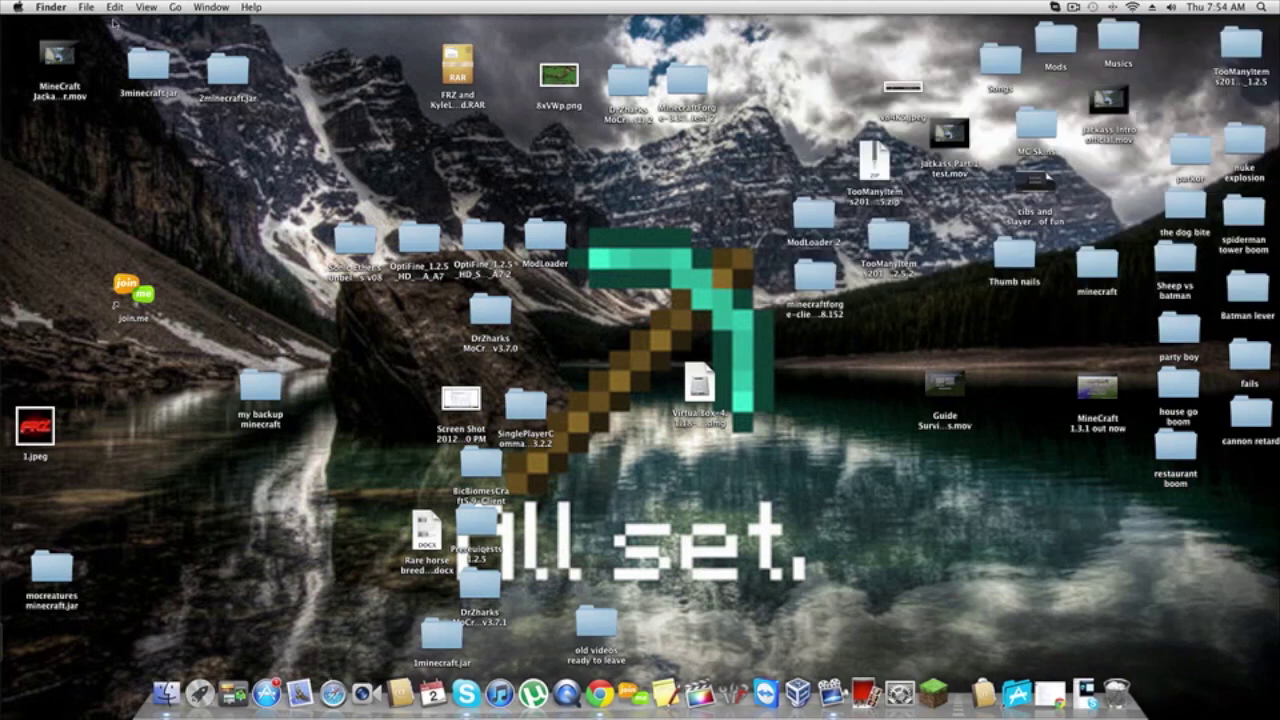
pyautogui.click(175, 7)
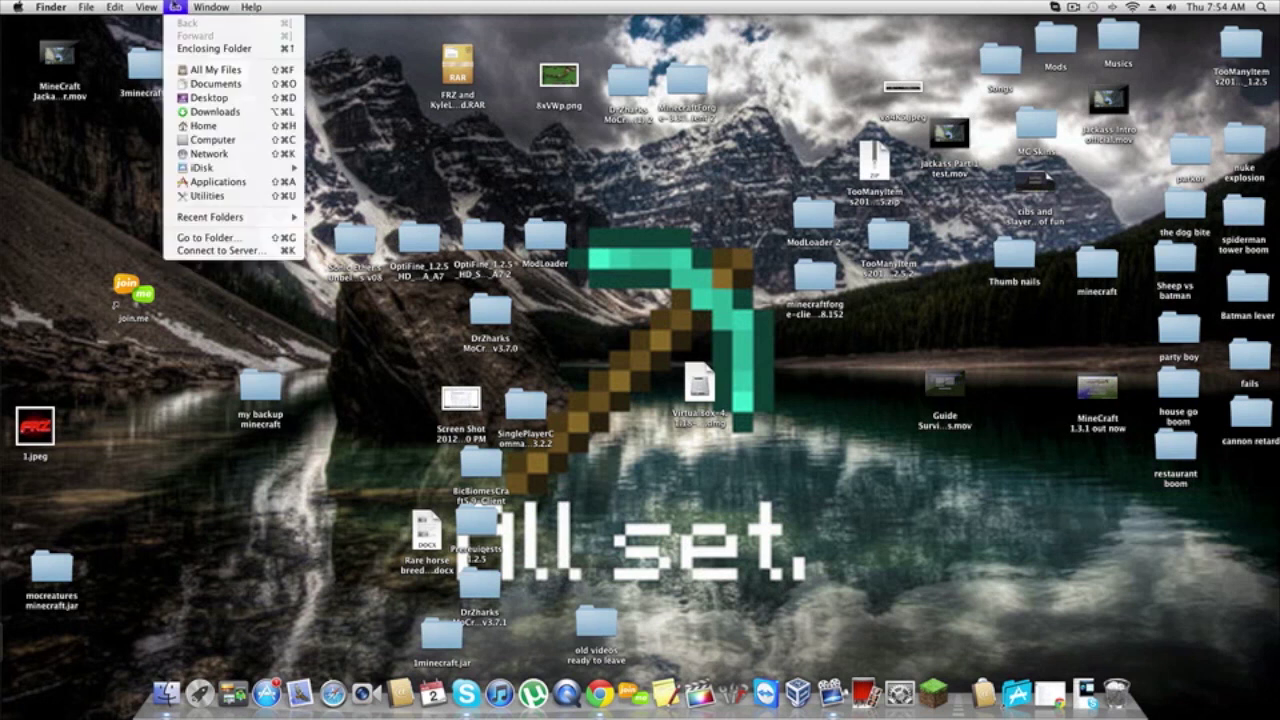
pyautogui.click(205, 238)
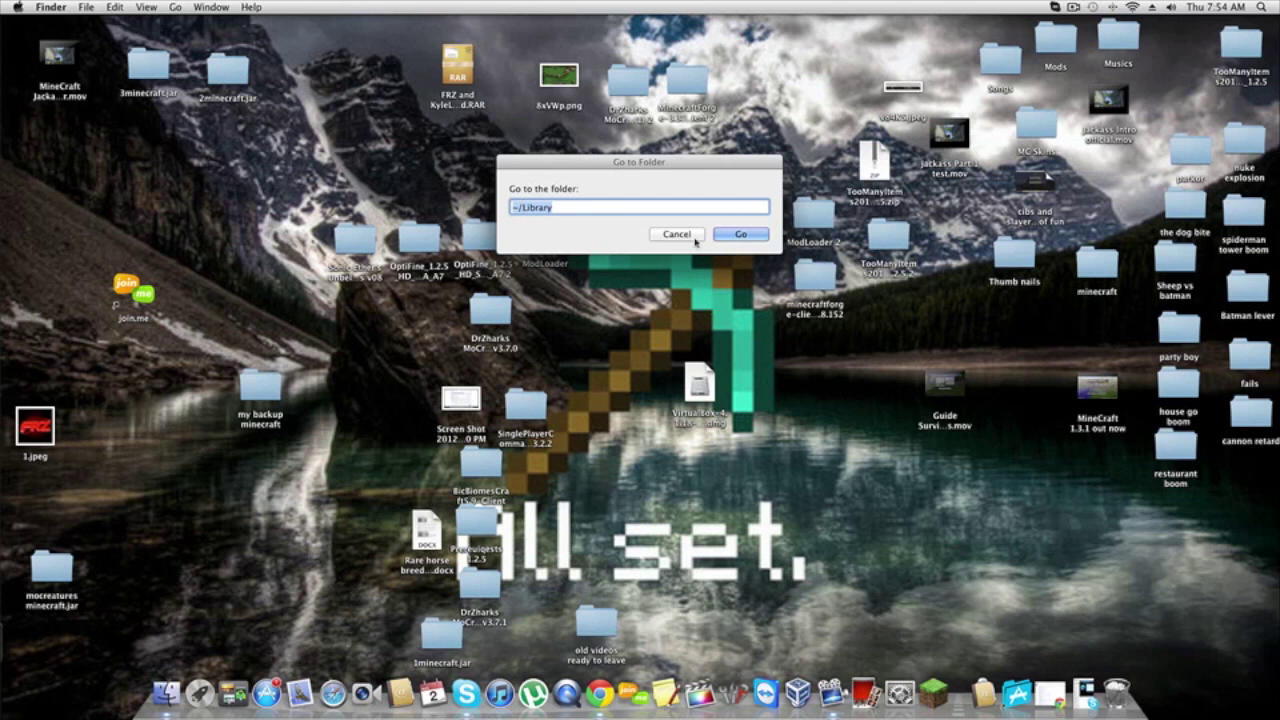
pyautogui.click(737, 235)
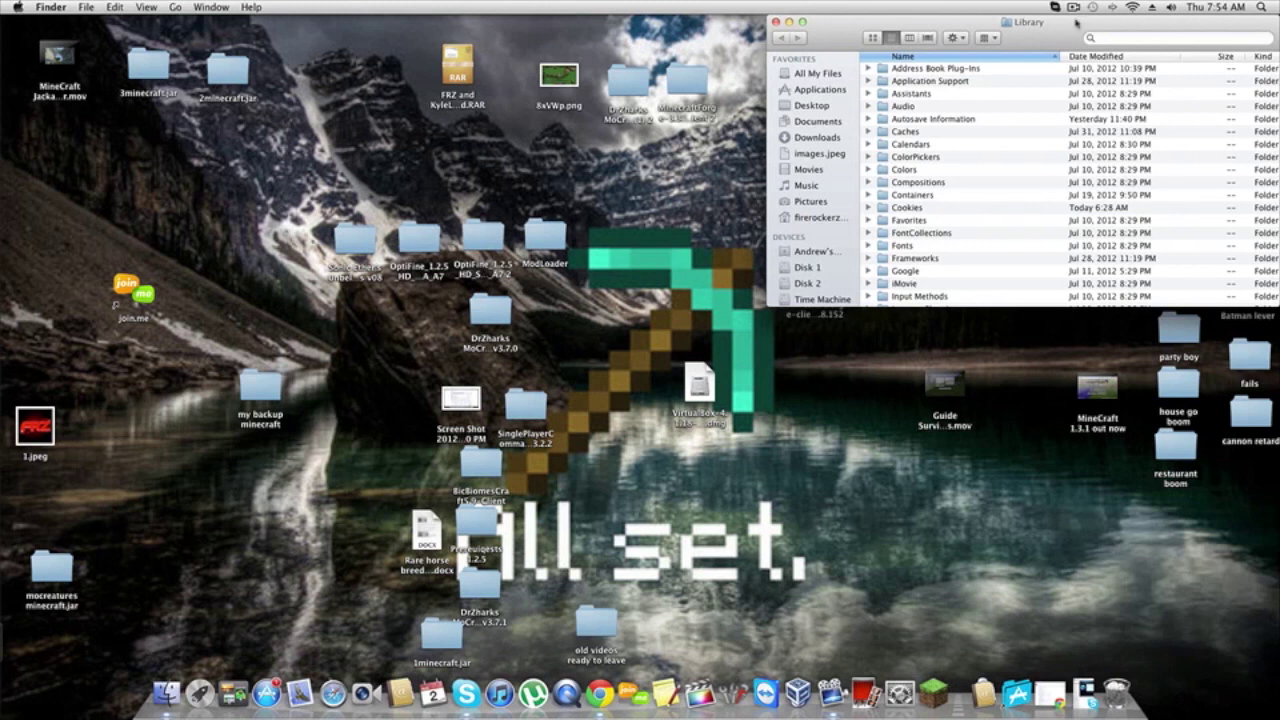
# Step: Search from the Library folder for %appdata%
pyautogui.click(1136, 40)
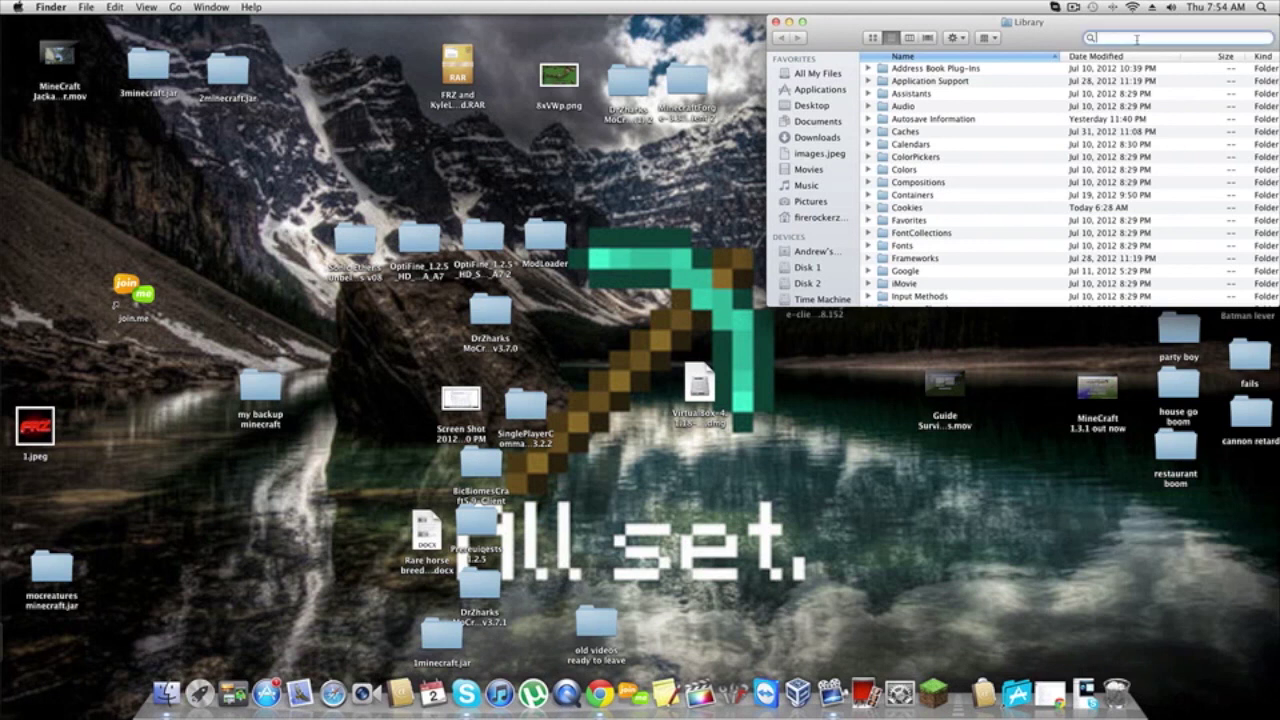
pyautogui.write('a')
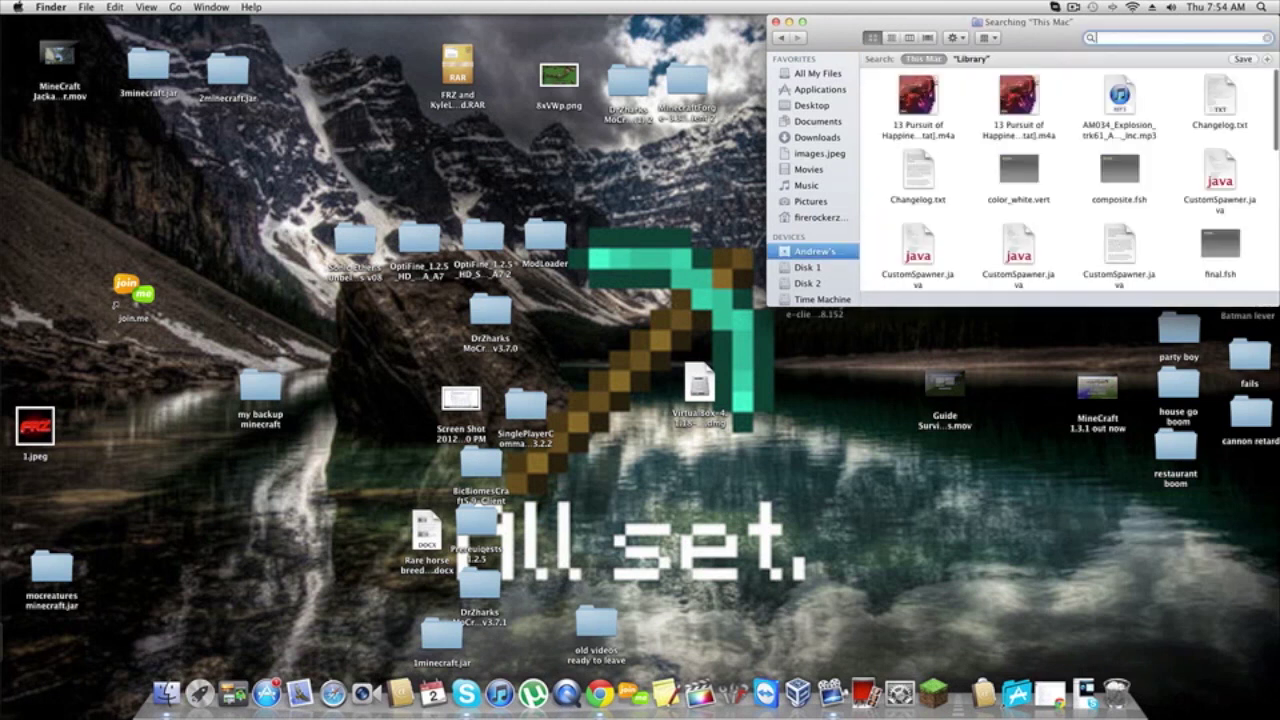
pyautogui.press('BackSpace')
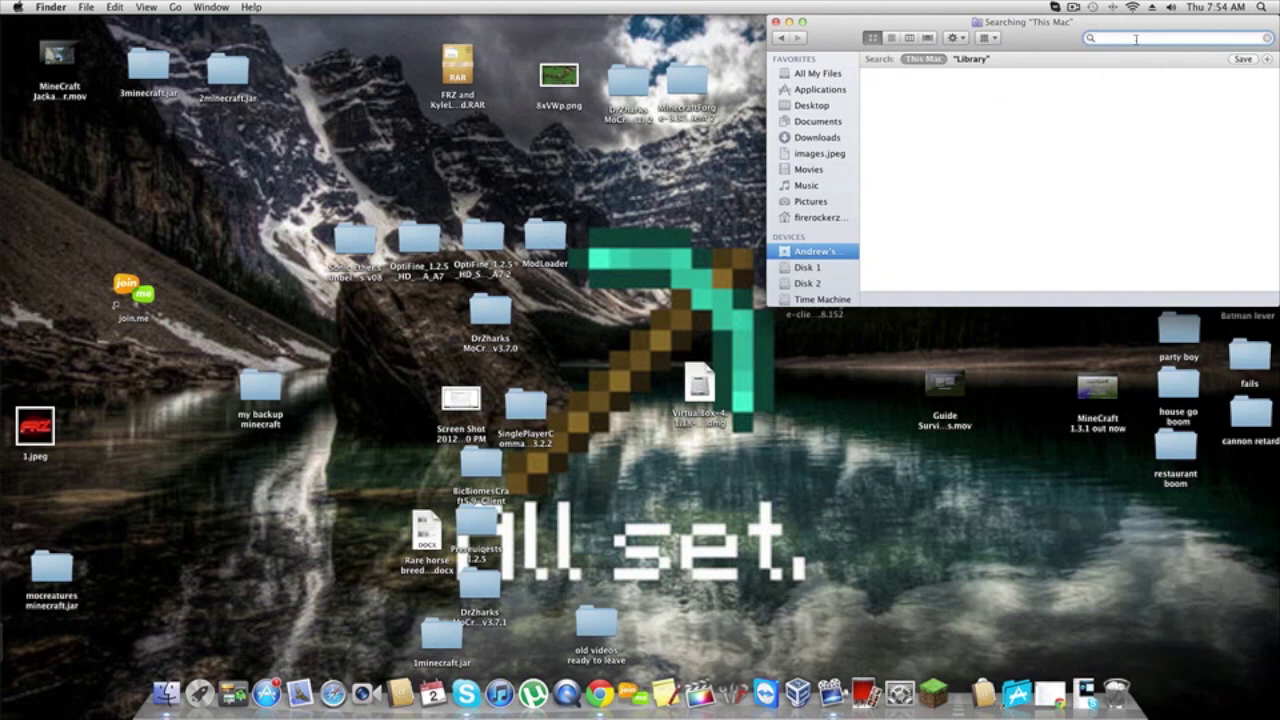
pyautogui.write('k')
pyautogui.write('appda')
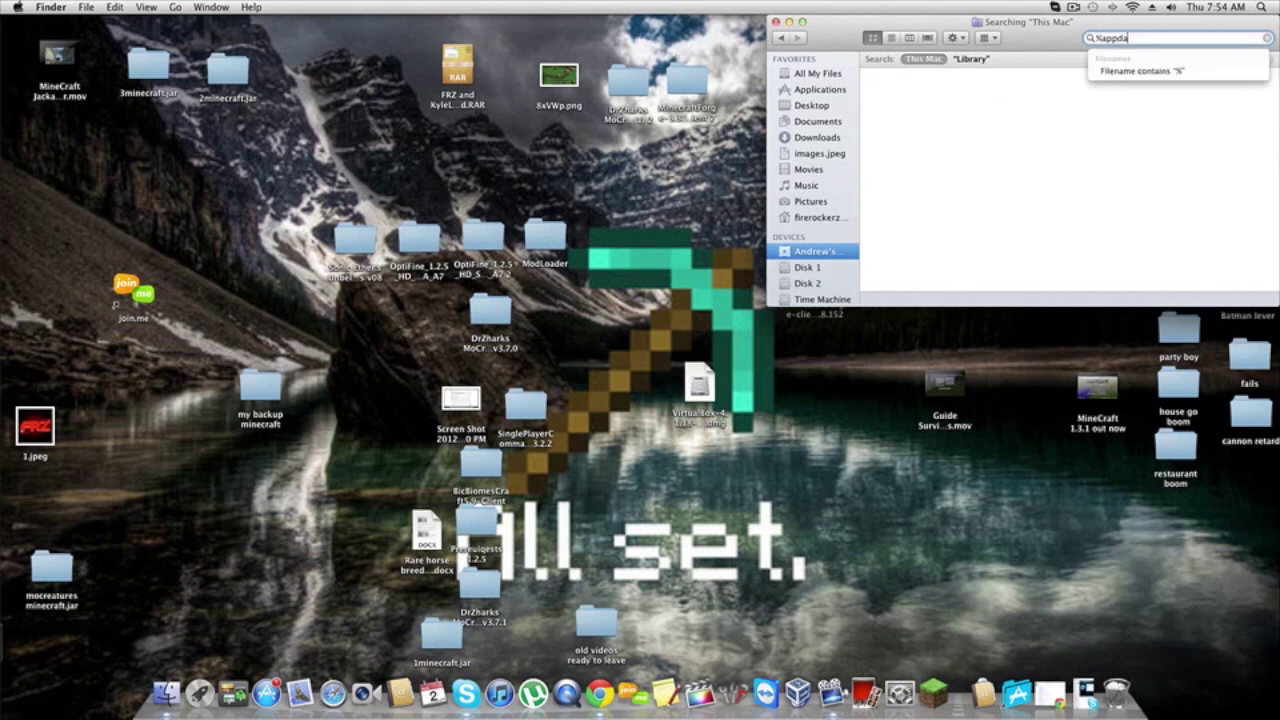
pyautogui.write('ta%')
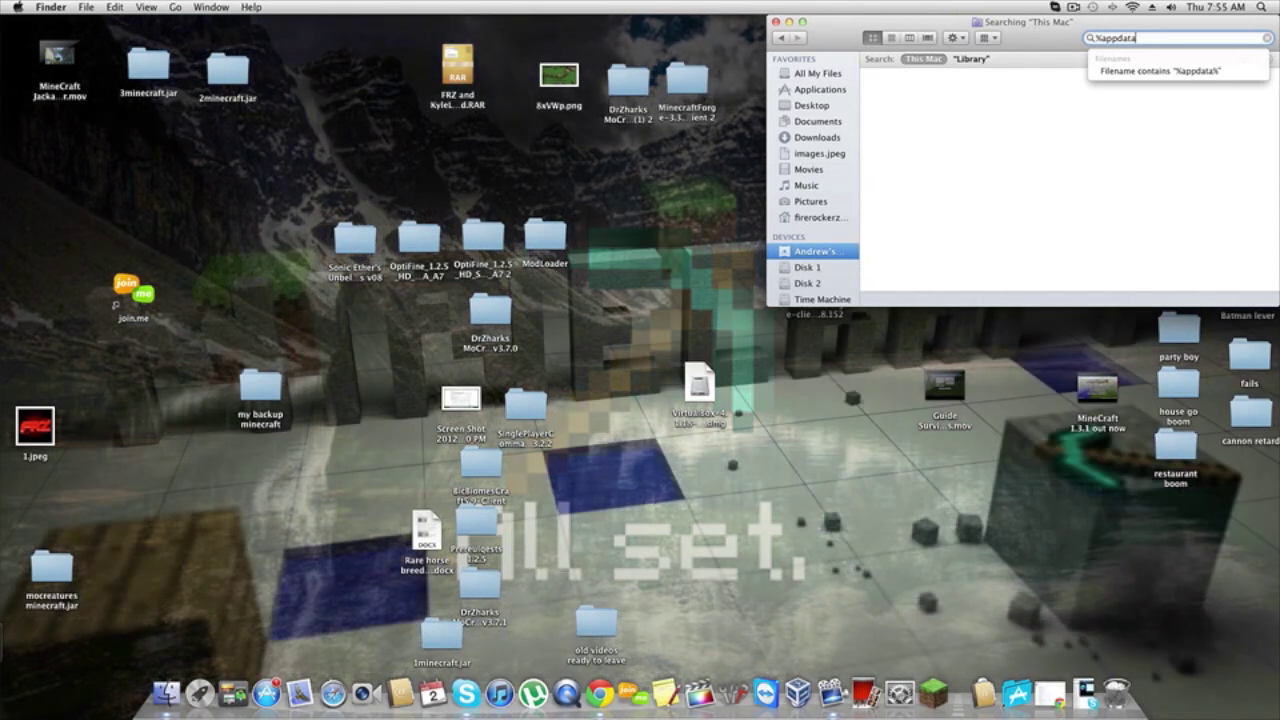
# Step: Clear the search text, restrict the search scope to Library and close the Finder window
pyautogui.press('BackSpace')
pyautogui.press('BackSpace')
pyautogui.press('BackSpace')
pyautogui.press('BackSpace')
pyautogui.press('BackSpace')
pyautogui.press('BackSpace')
pyautogui.press('BackSpace')
pyautogui.press('BackSpace')
pyautogui.press('BackSpace')
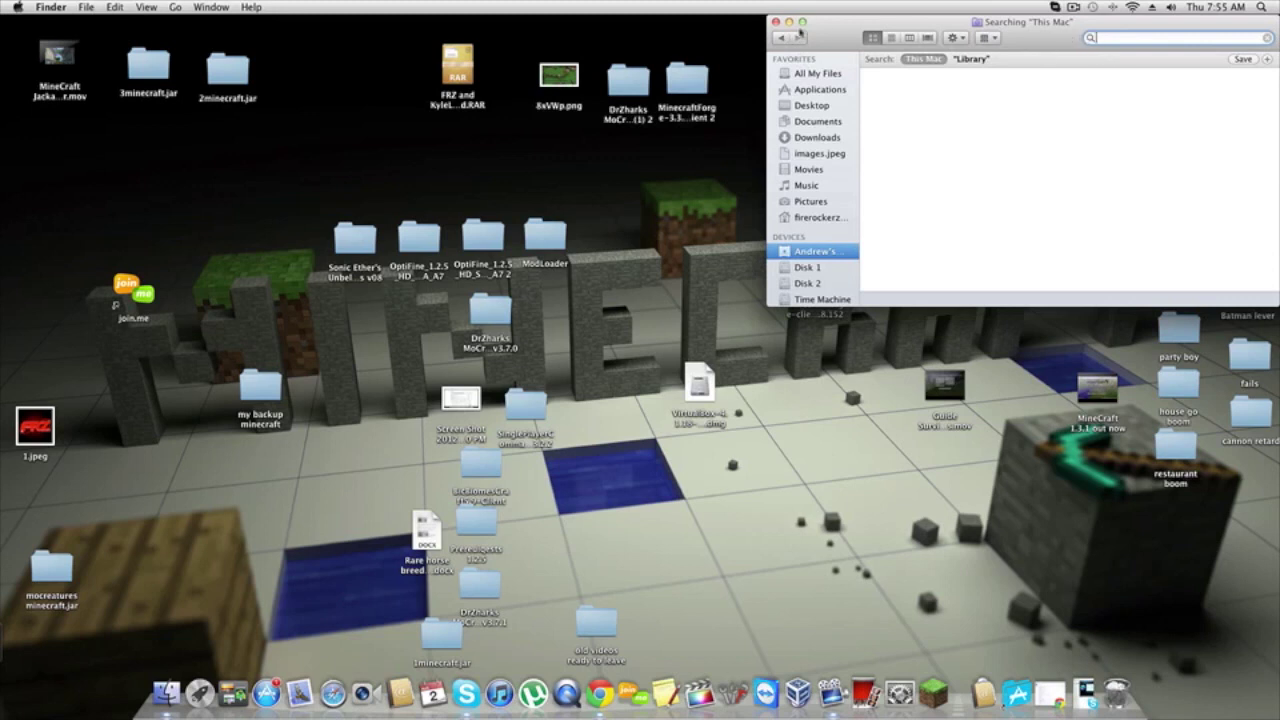
pyautogui.click(970, 59)
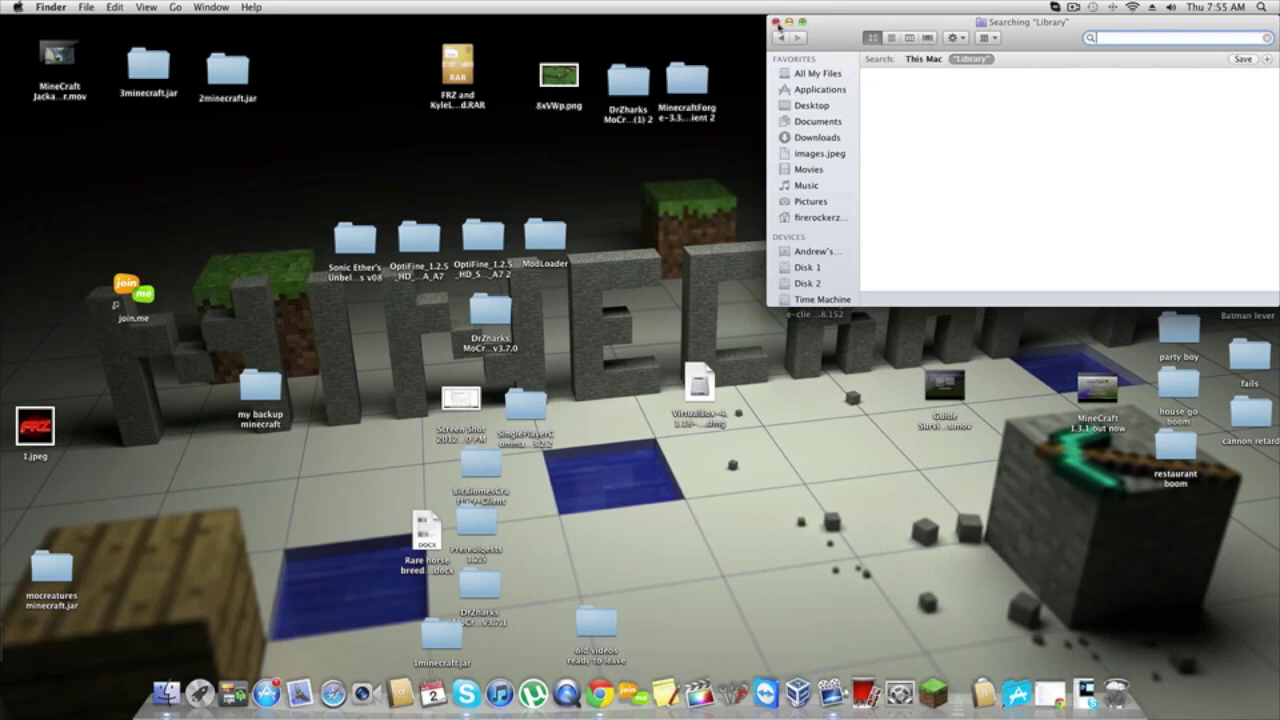
pyautogui.click(776, 22)
# Step: Reopen the ~/Library folder and move its window toward the middle of the desktop
pyautogui.click(176, 7)
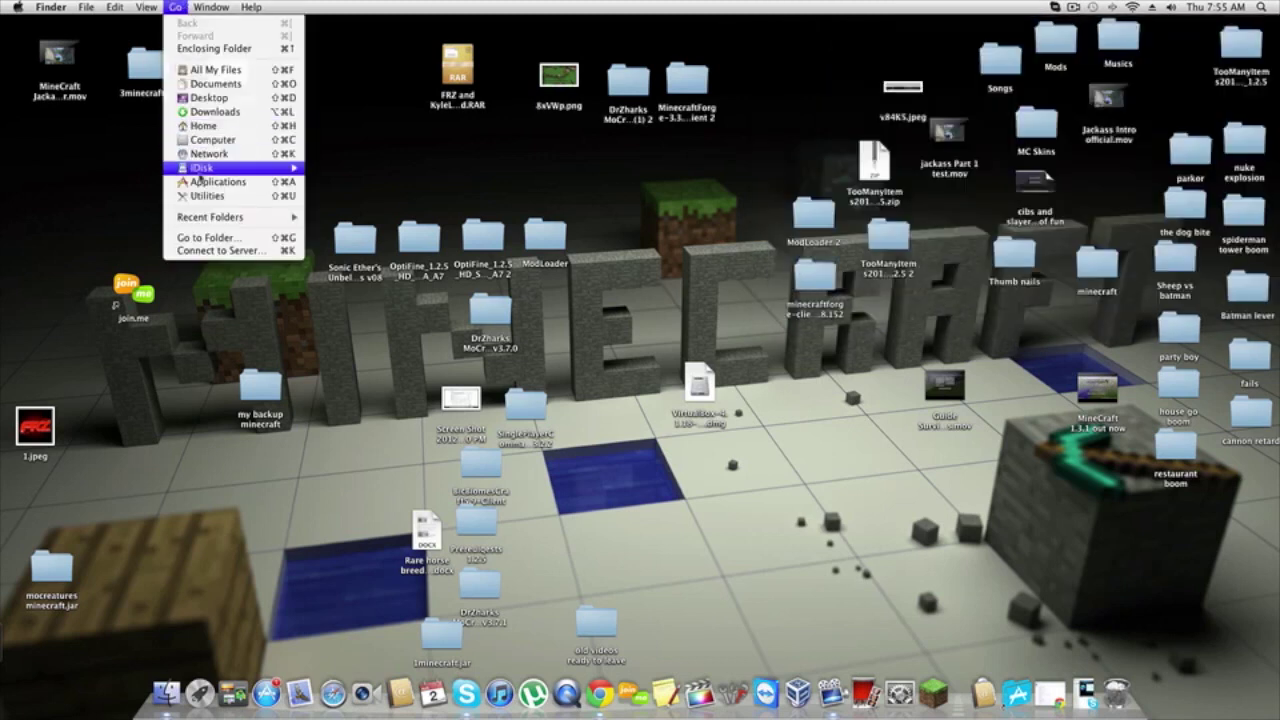
pyautogui.click(204, 238)
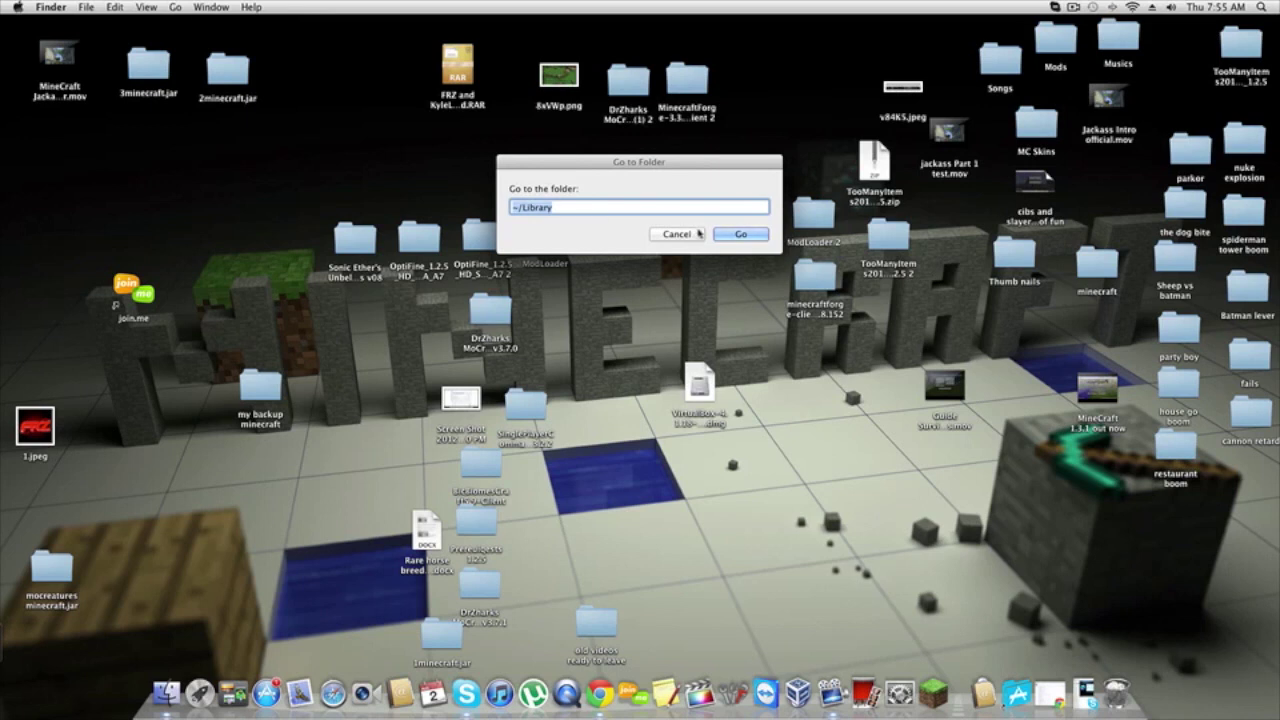
pyautogui.click(736, 234)
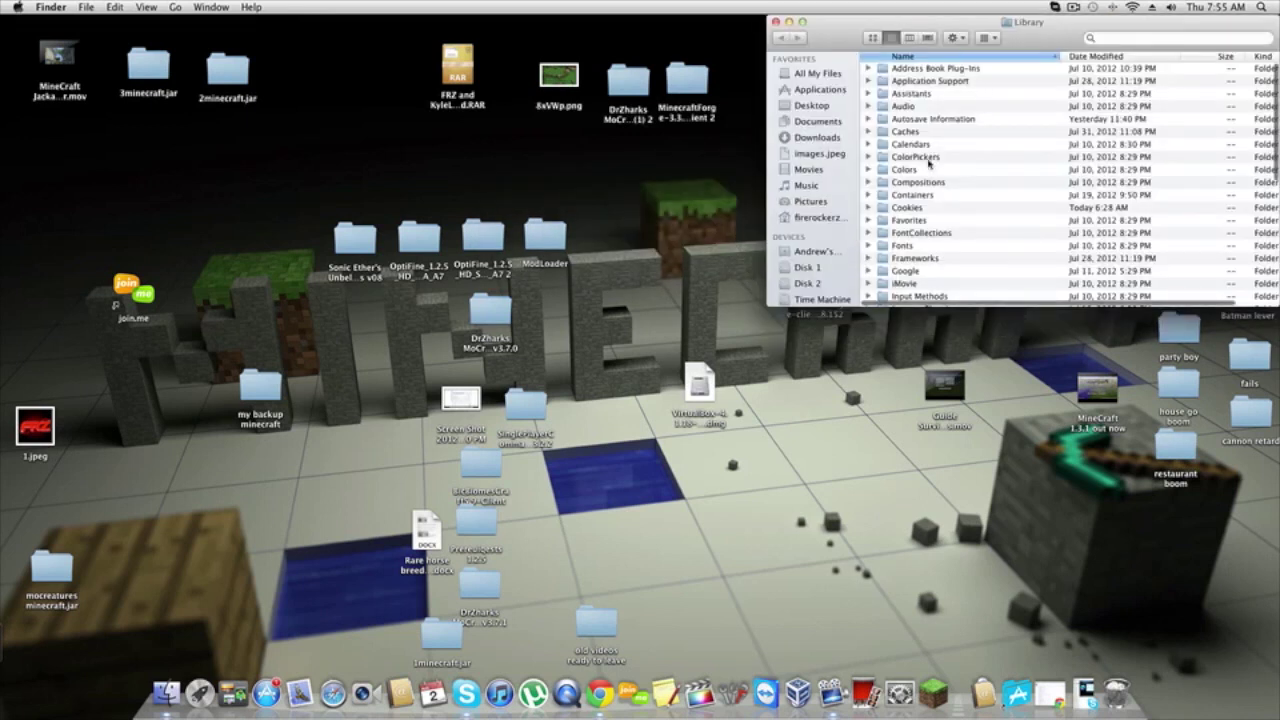
pyautogui.moveTo(845, 46); pyautogui.dragTo(591, 108)
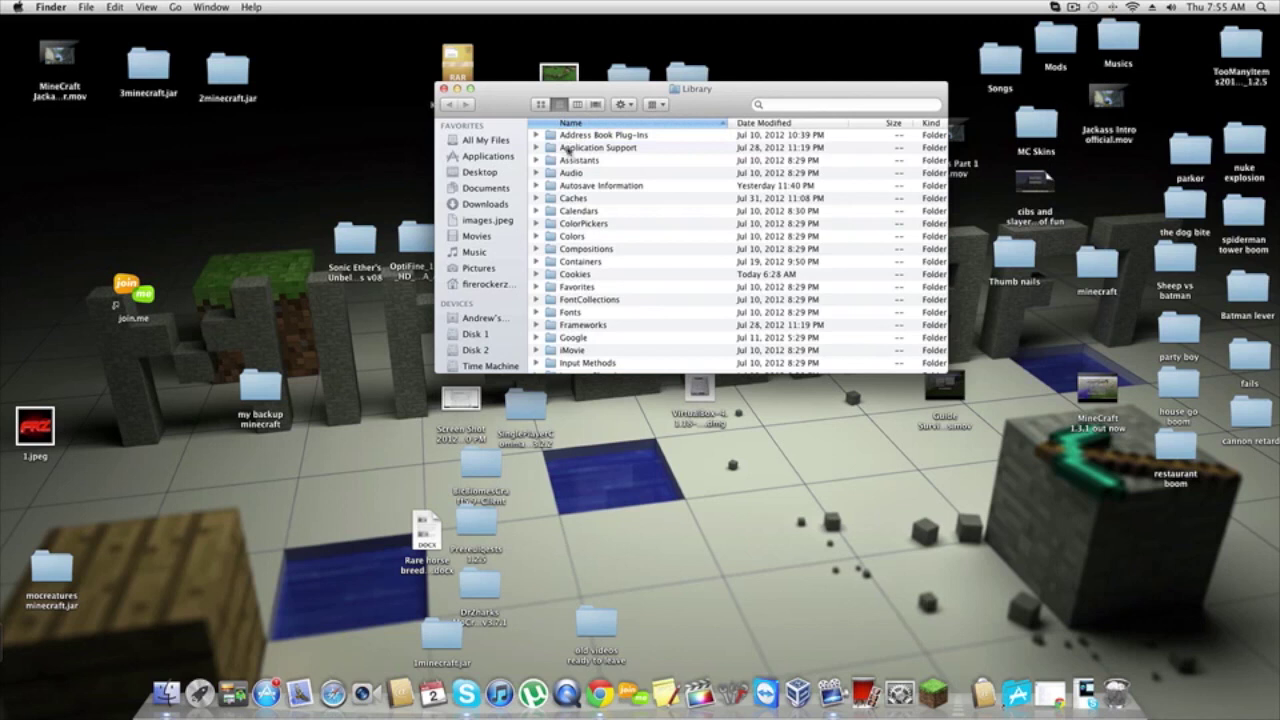
# Step: Open the bin folder inside Application Support/minecraft
pyautogui.doubleClick(567, 150)
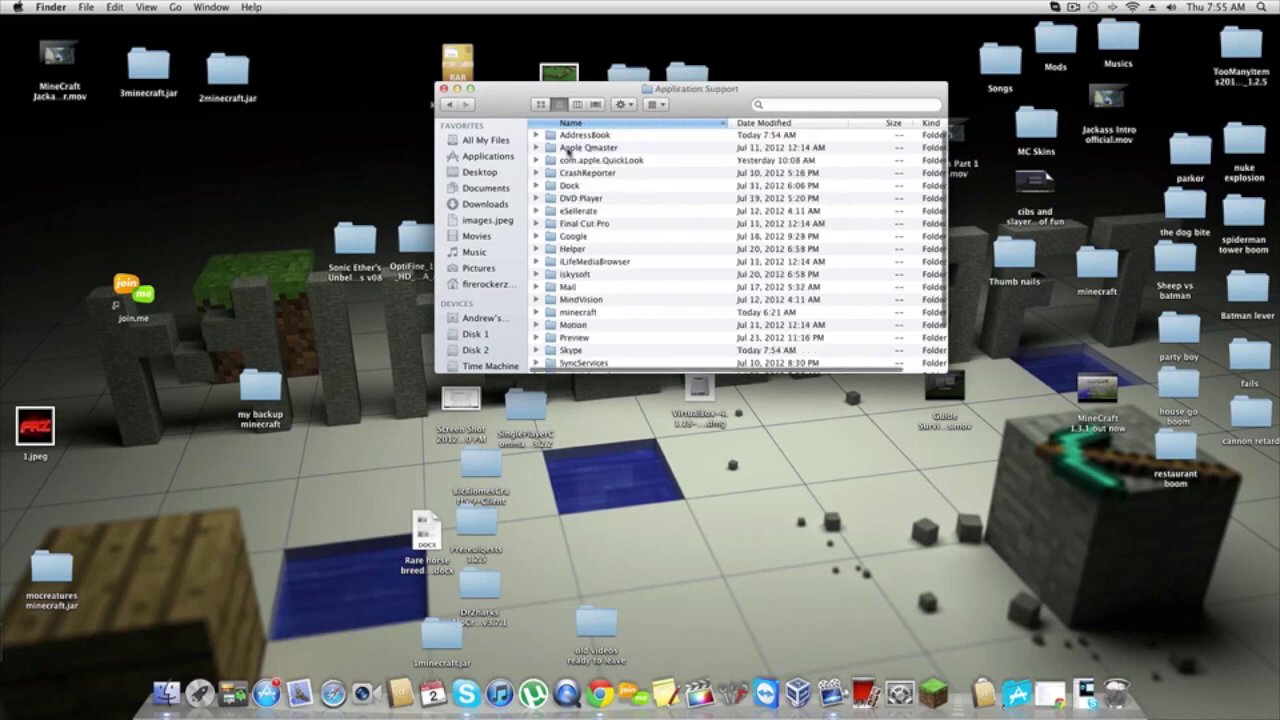
pyautogui.click(570, 313)
pyautogui.doubleClick(570, 313)
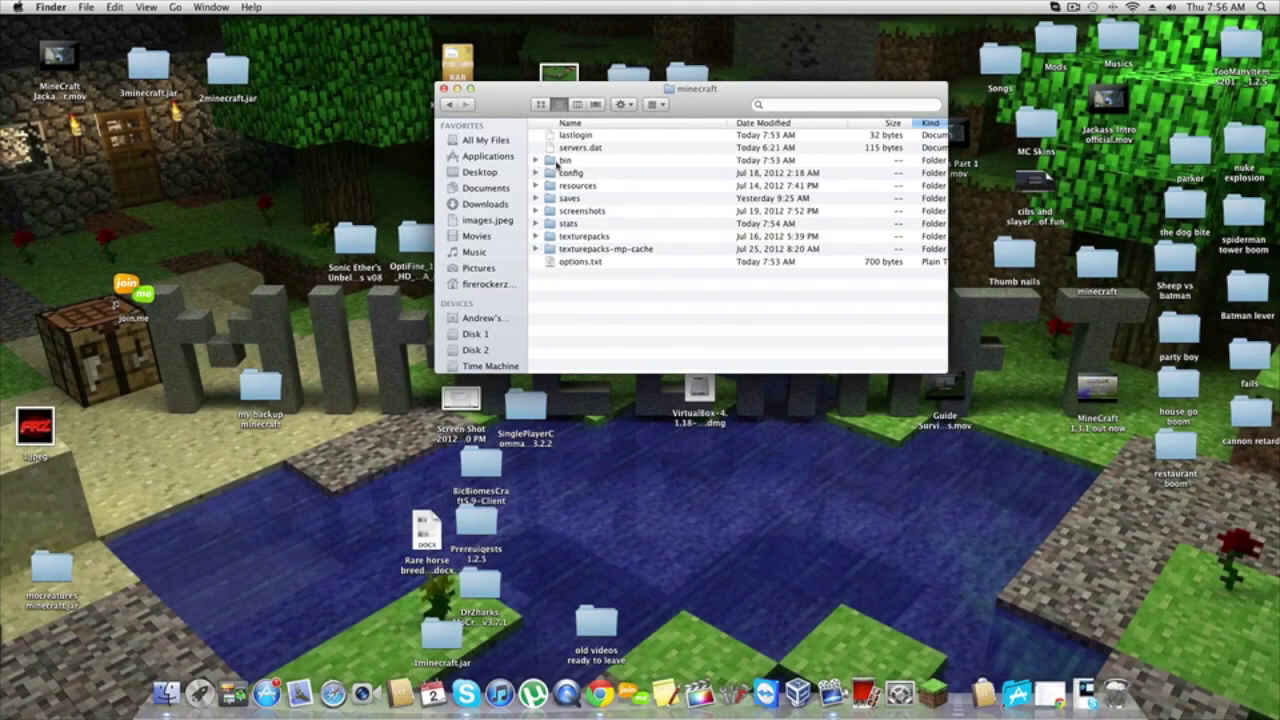
pyautogui.doubleClick(562, 161)
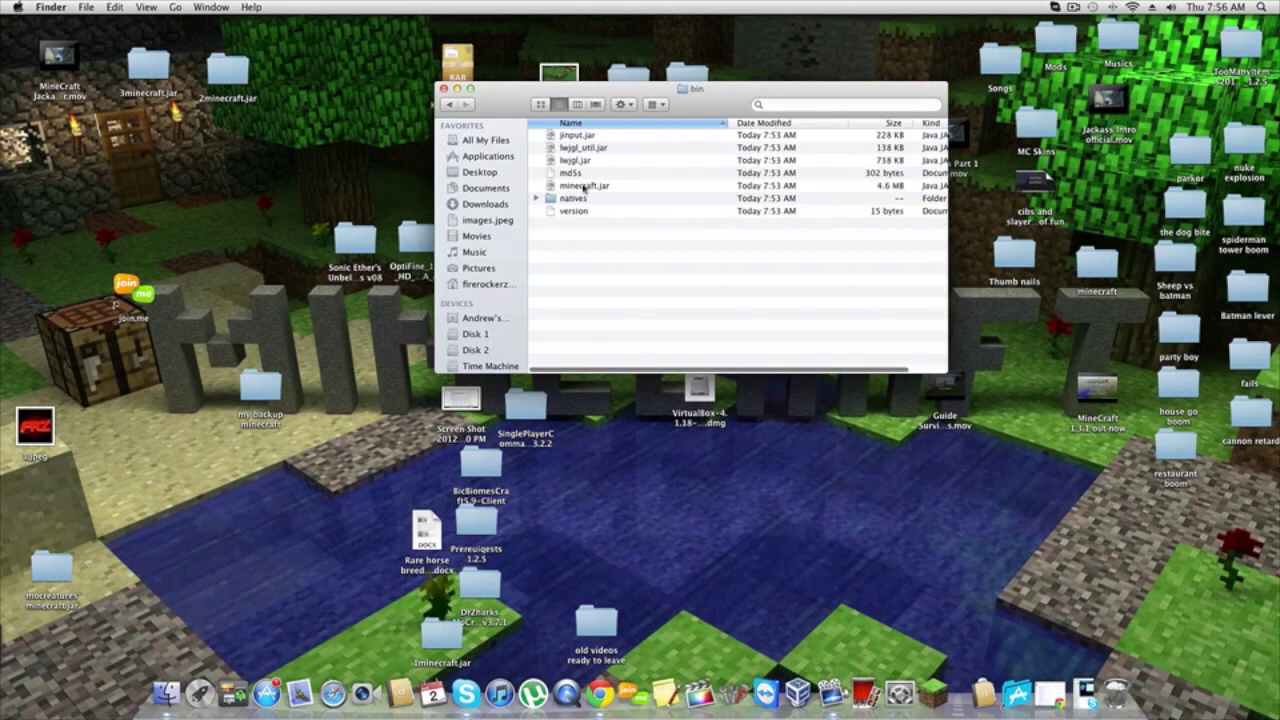
# Step: Move minecraft.jar from the bin folder to the Trash
pyautogui.click(584, 188)
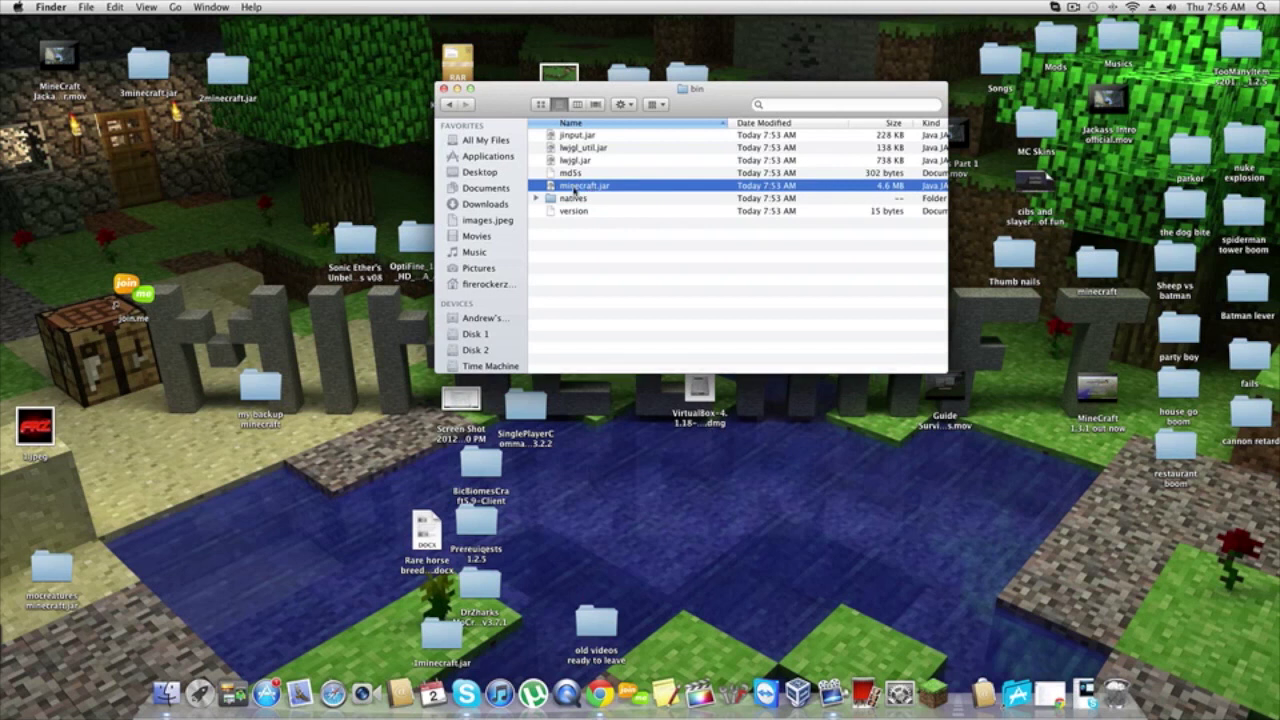
pyautogui.rightClick(577, 190)
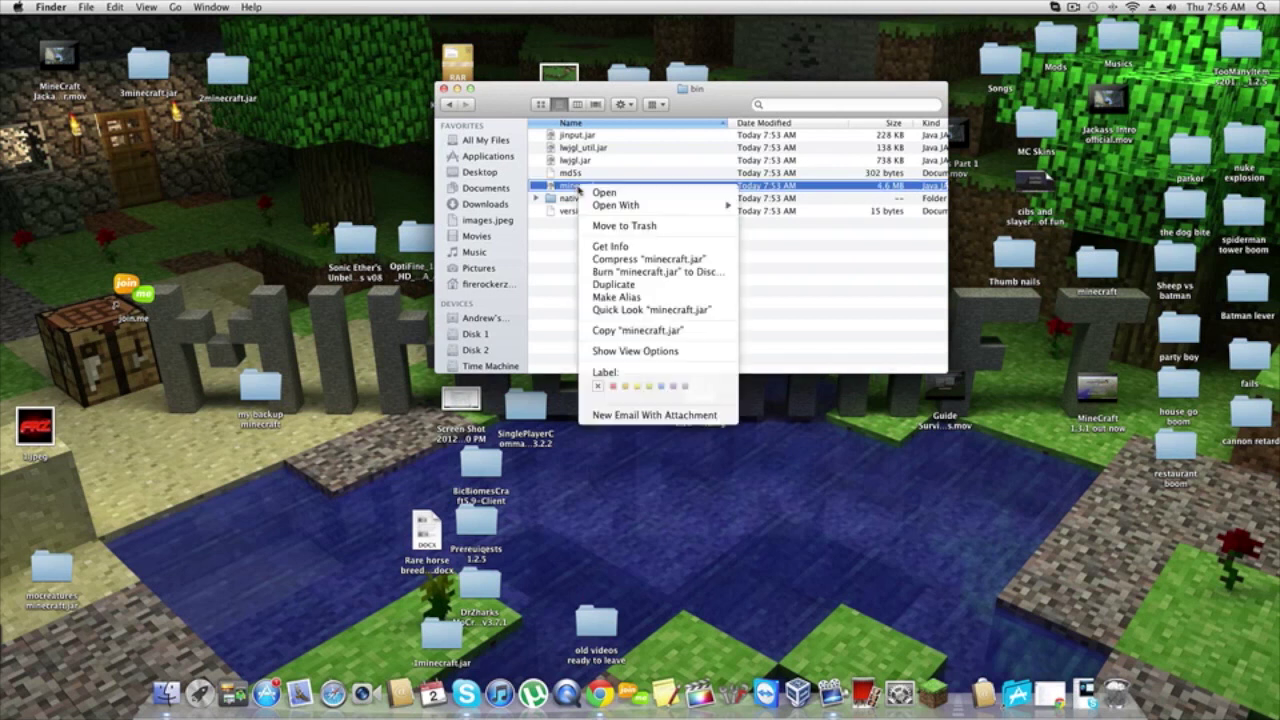
pyautogui.click(612, 227)
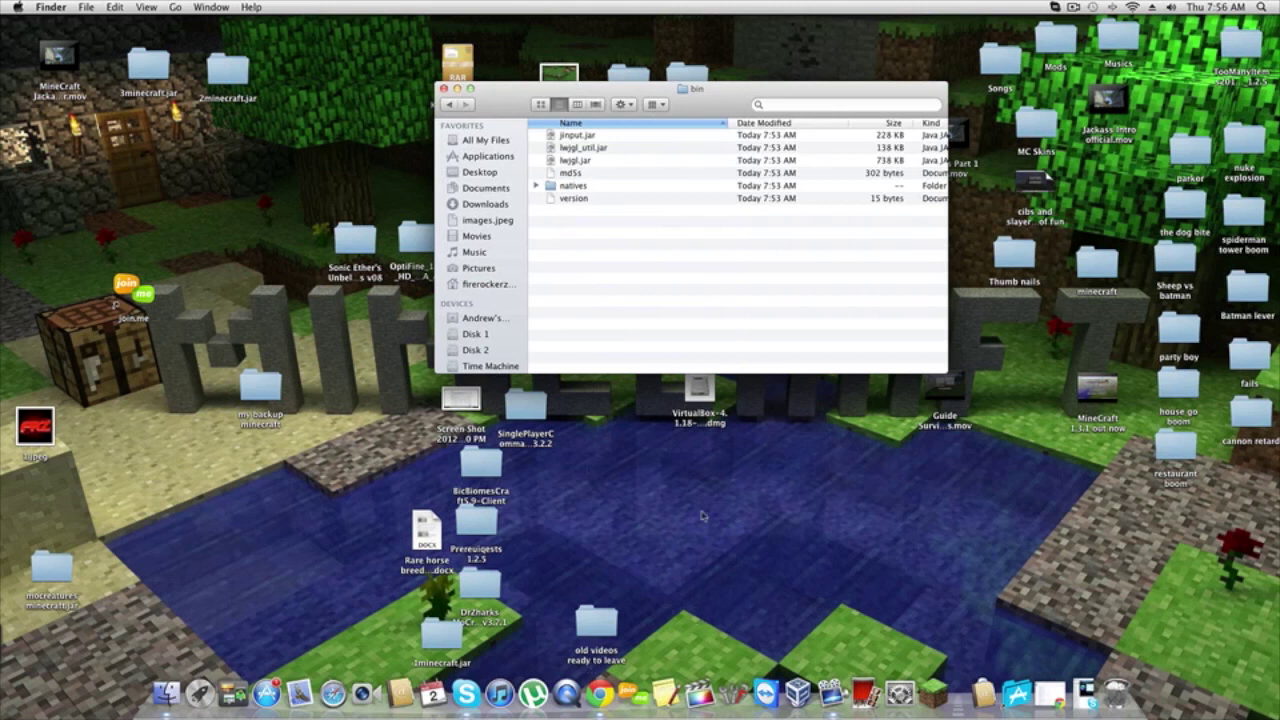
# Step: Switch to Chrome's downloads page and place the bin folder window beside it
pyautogui.click(600, 693)
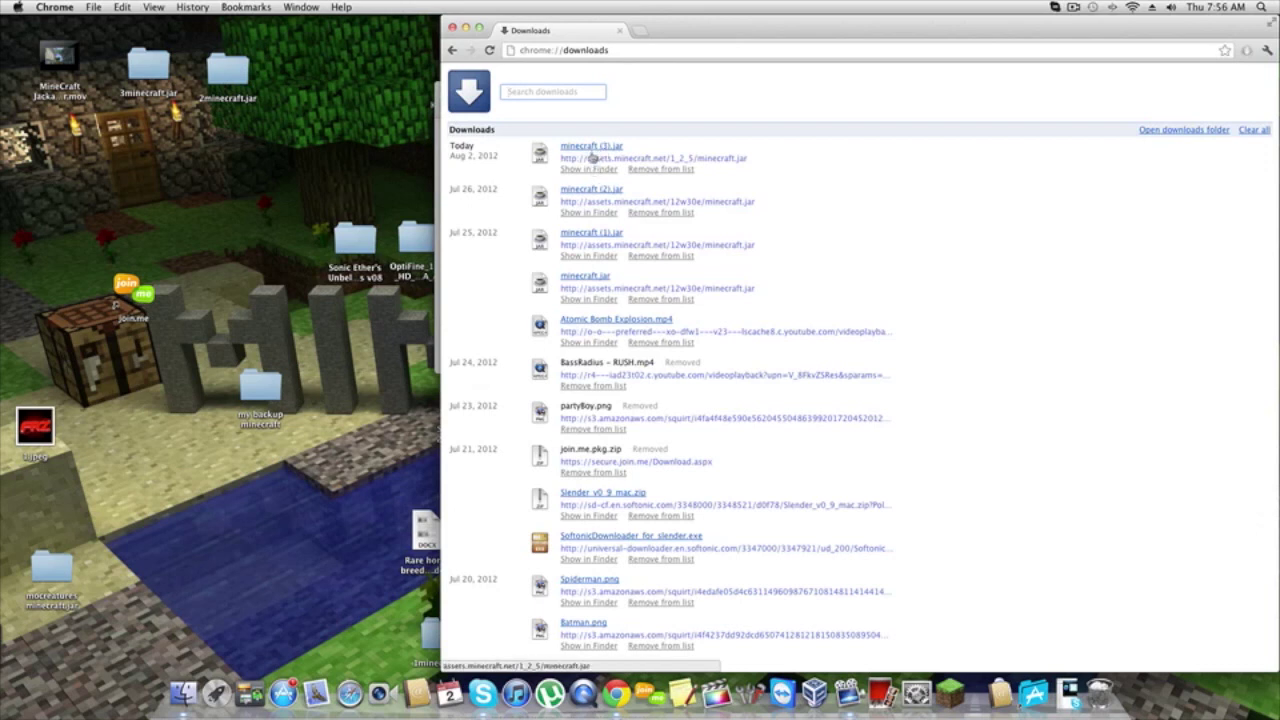
pyautogui.click(437, 117)
pyautogui.moveTo(437, 117); pyautogui.dragTo(102, 137)
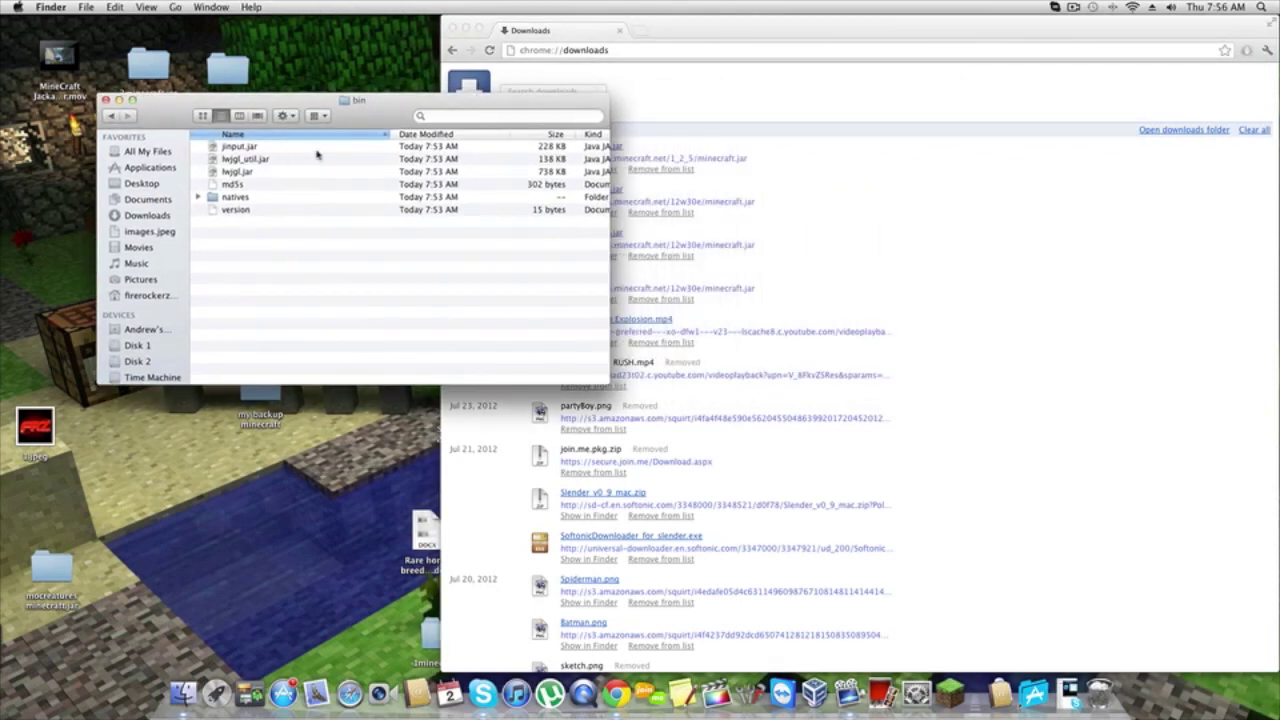
pyautogui.moveTo(375, 108); pyautogui.dragTo(293, 115)
pyautogui.click(652, 128)
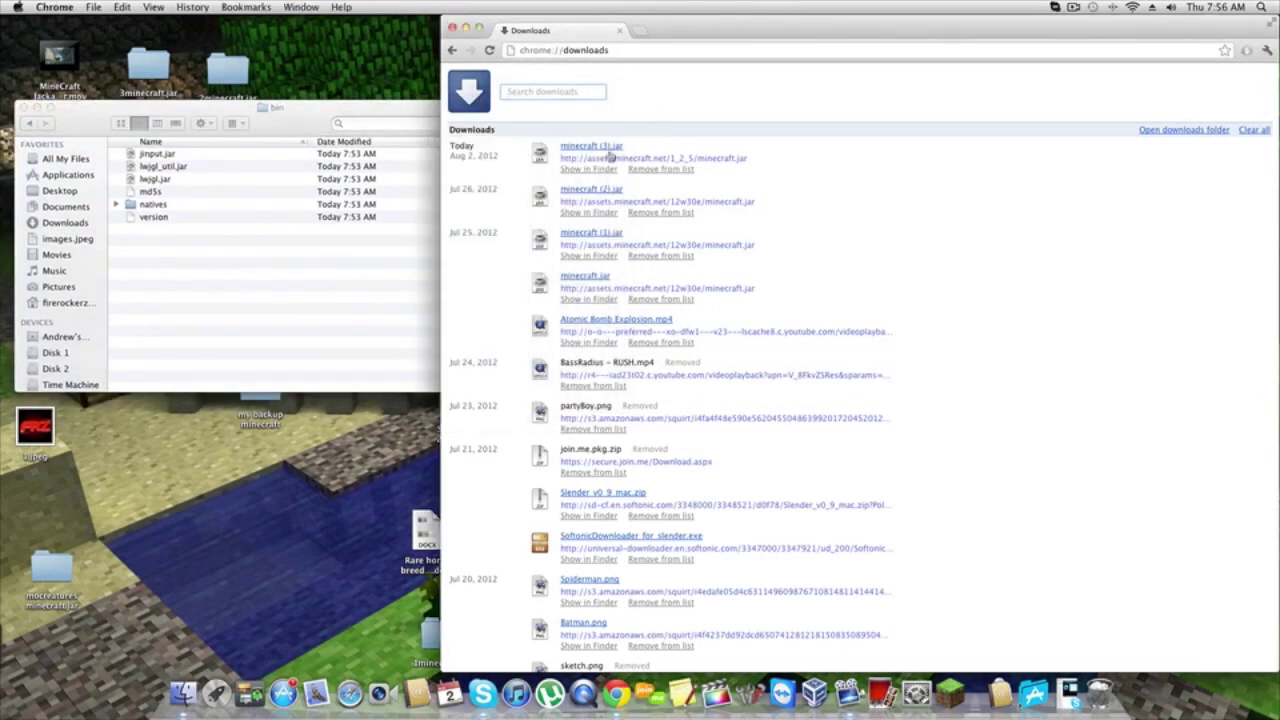
# Step: Show the downloaded 1.2.5 minecraft (3).jar in Finder, move it into the bin folder and close the Downloads window
pyautogui.click(579, 172)
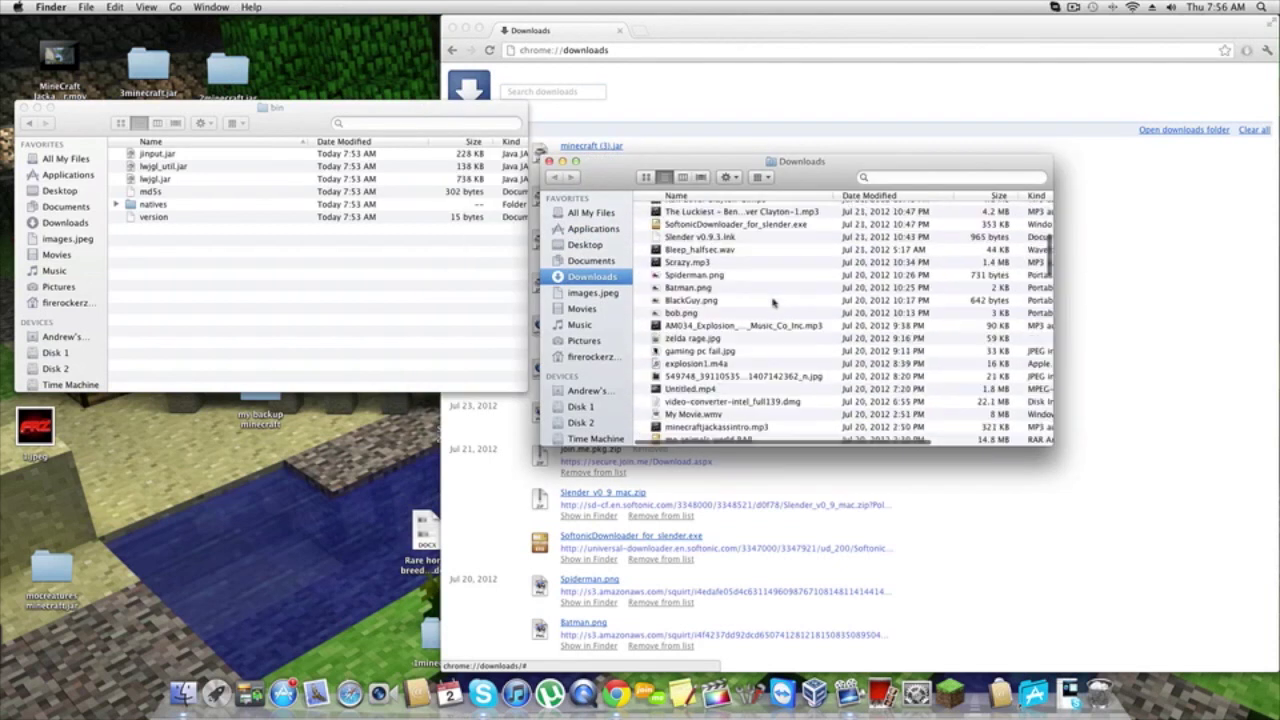
pyautogui.moveTo(711, 207); pyautogui.dragTo(286, 291)
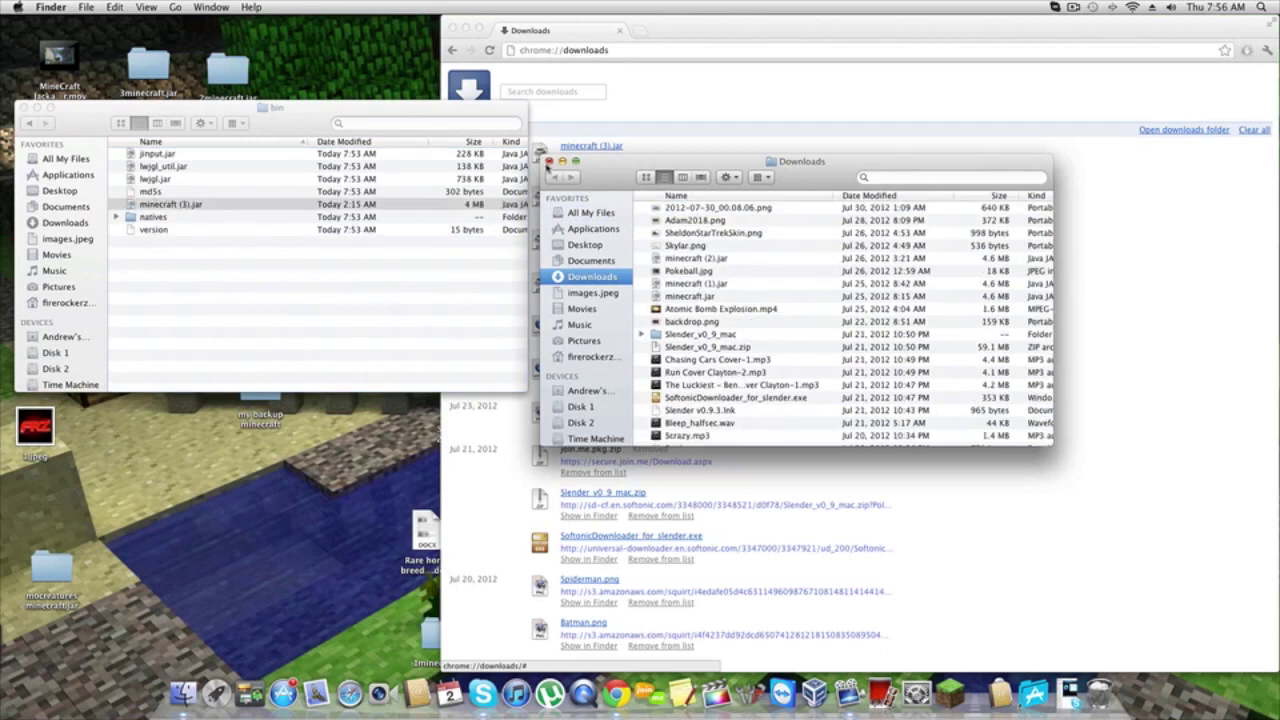
pyautogui.click(548, 161)
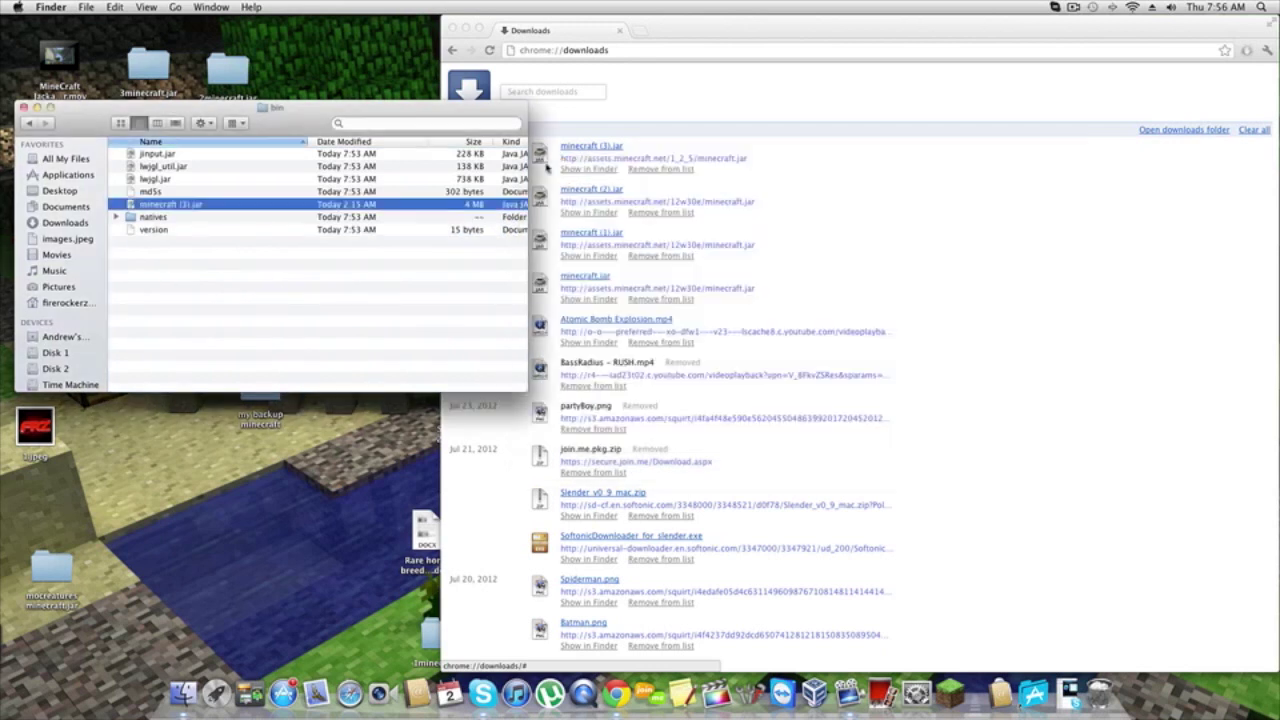
# Step: Rename minecraft (3).jar in the bin folder to minecraft.jar
pyautogui.click(169, 205)
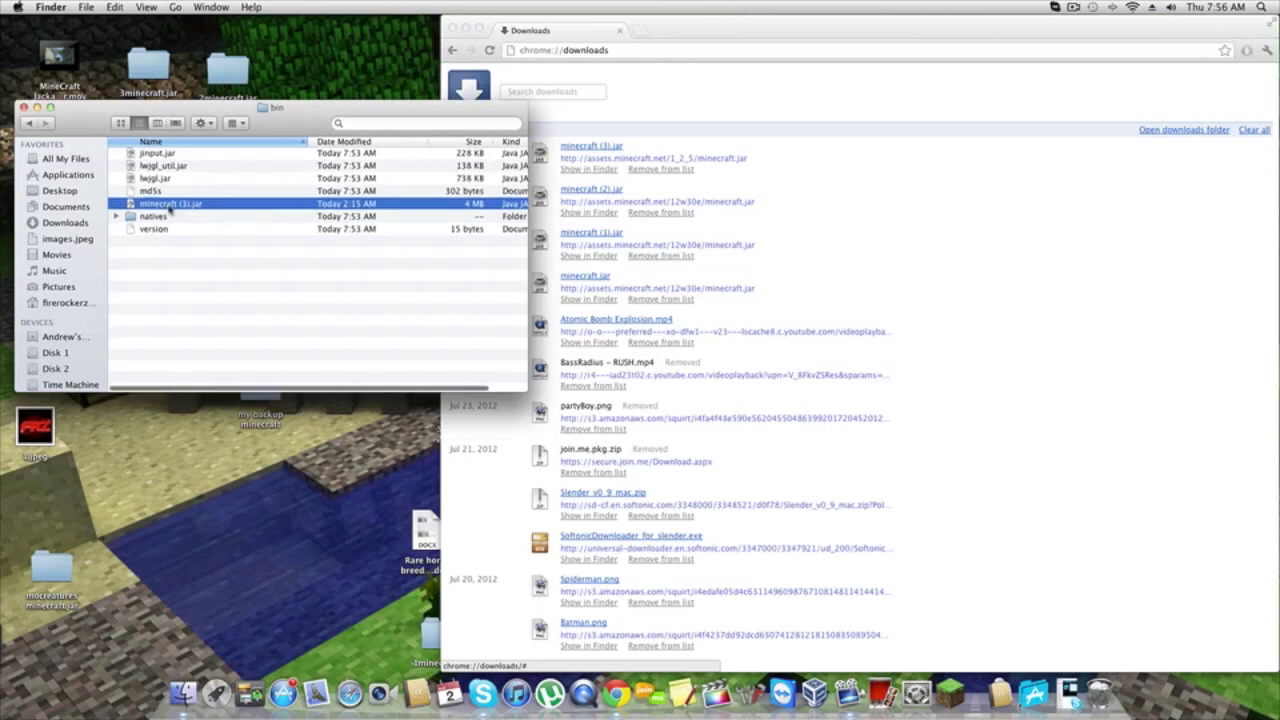
pyautogui.click(175, 204)
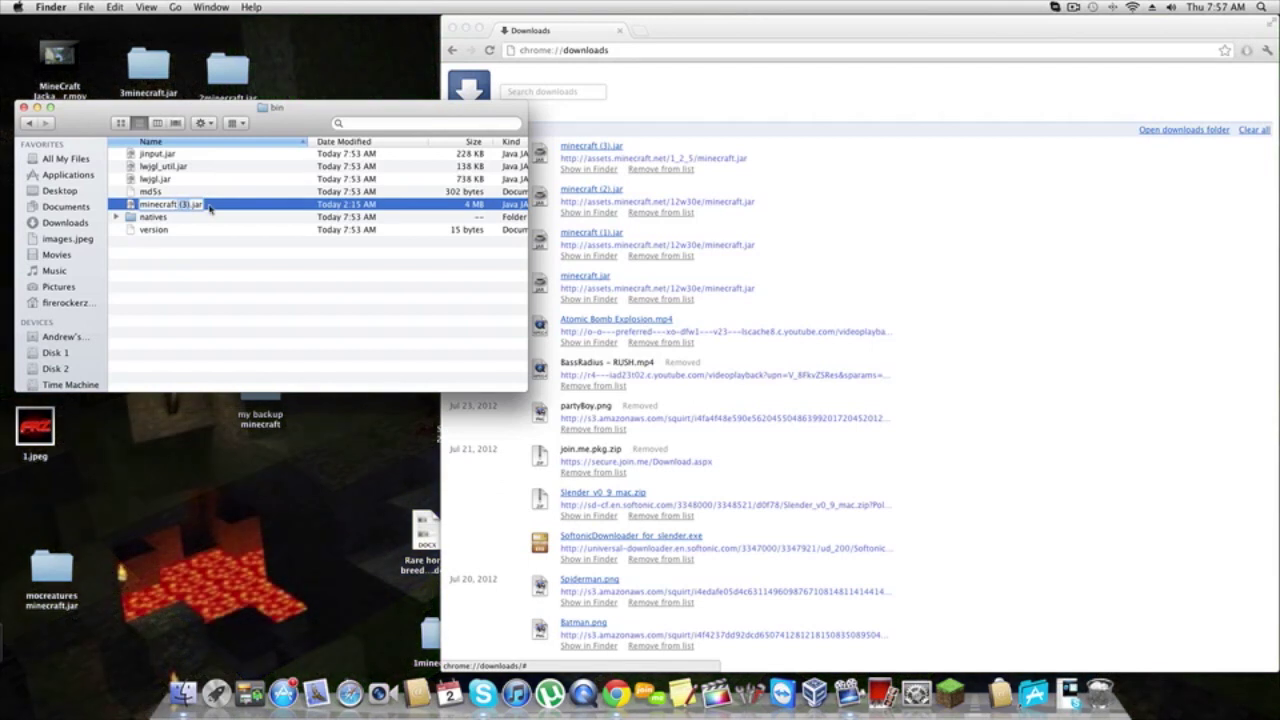
pyautogui.press('BackSpace')
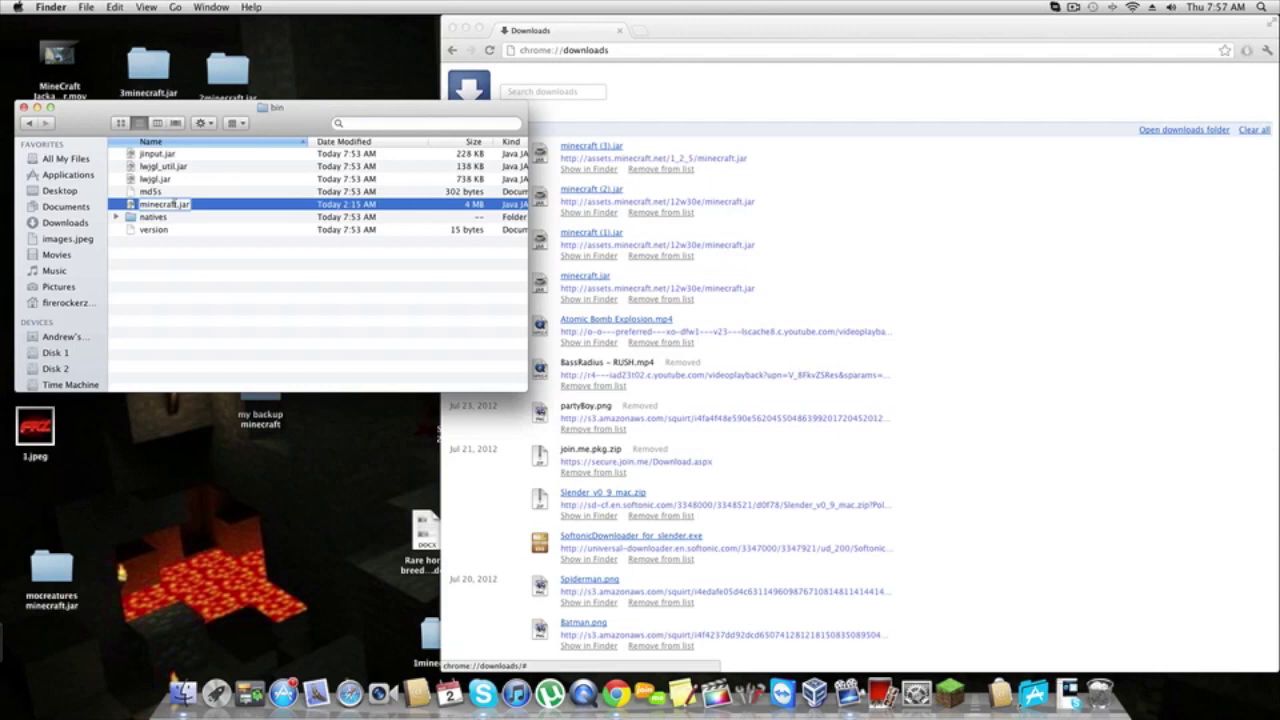
pyautogui.press('Escape')
pyautogui.click(186, 276)
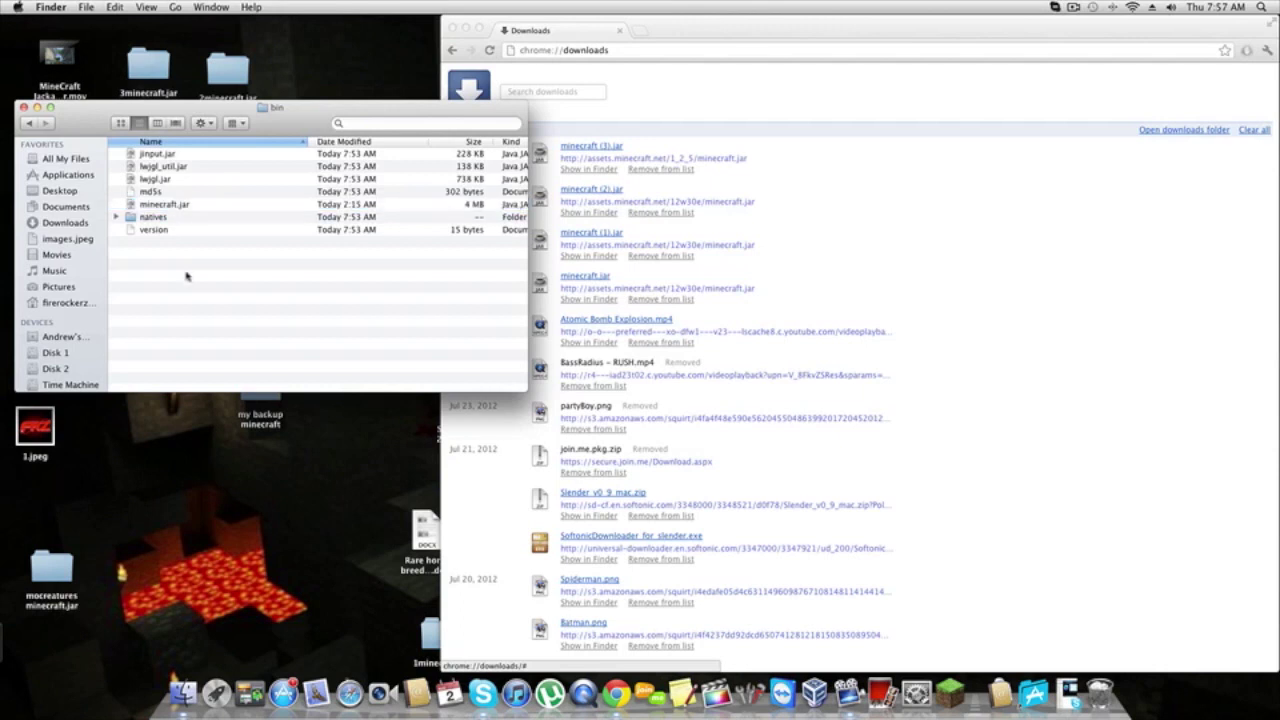
# Step: Launch Minecraft, enlarge the launcher to fill the screen and log in with the saved account
pyautogui.click(945, 688)
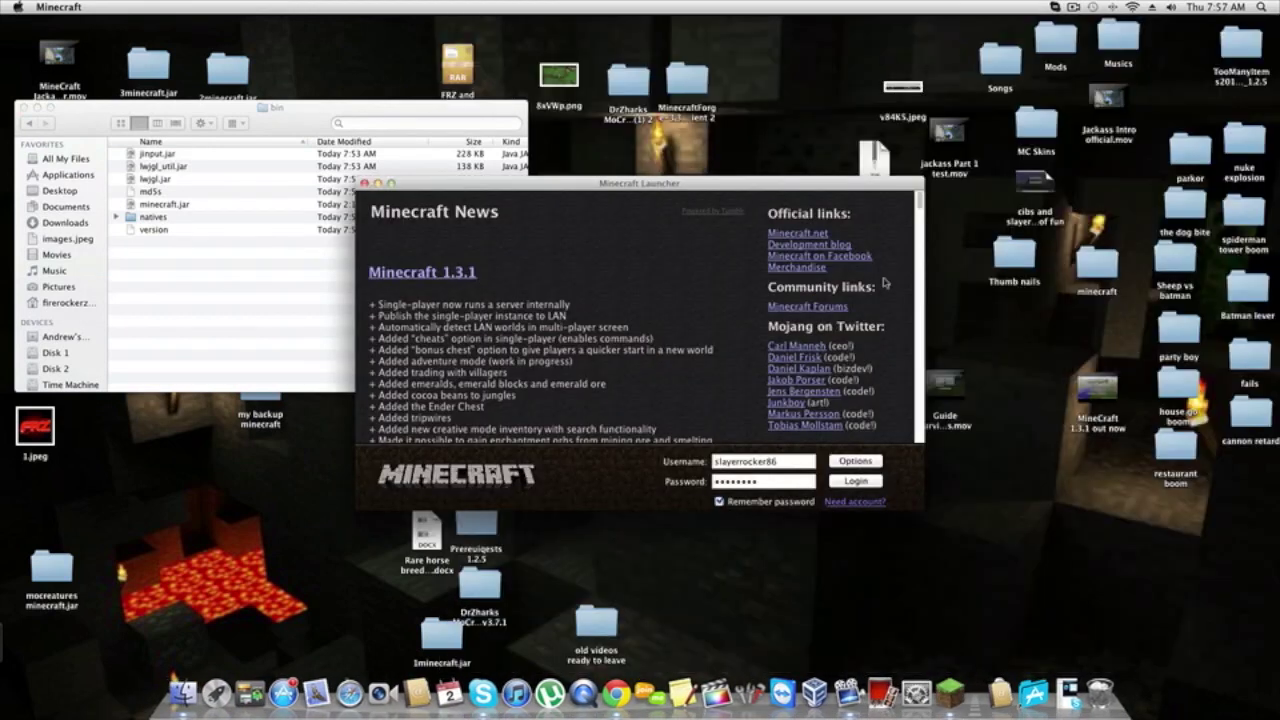
pyautogui.click(391, 185)
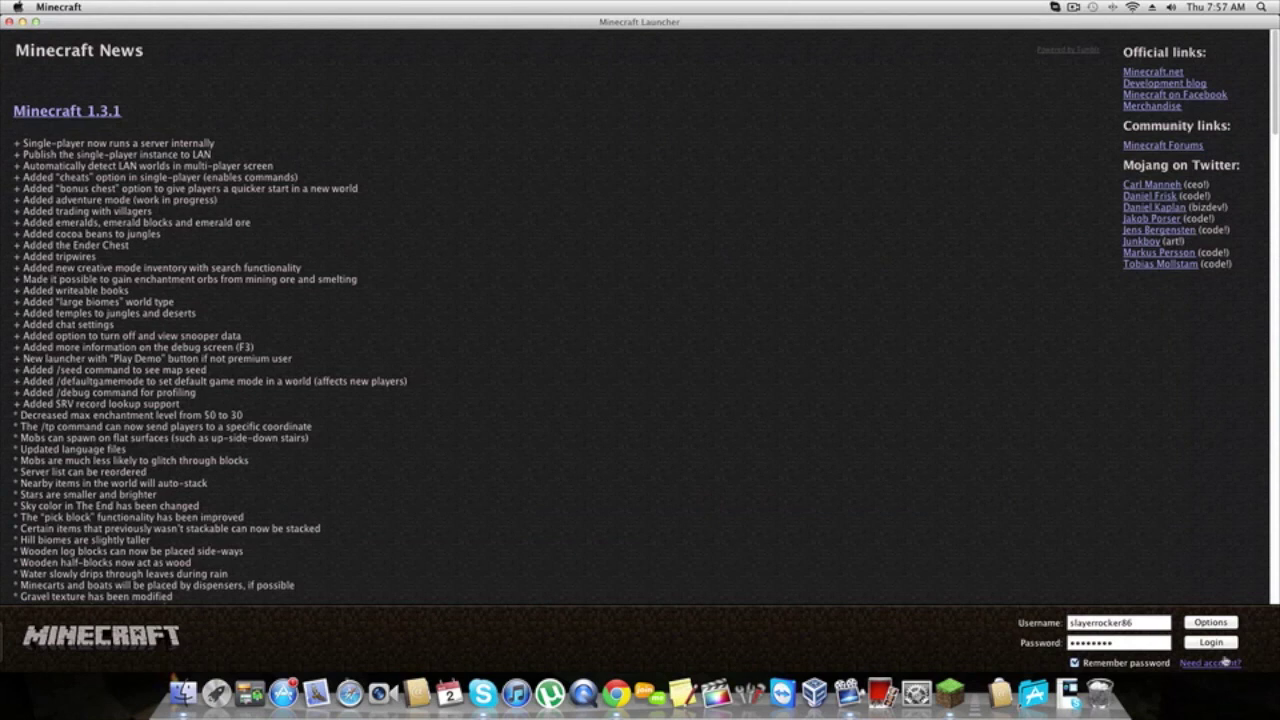
pyautogui.click(1214, 642)
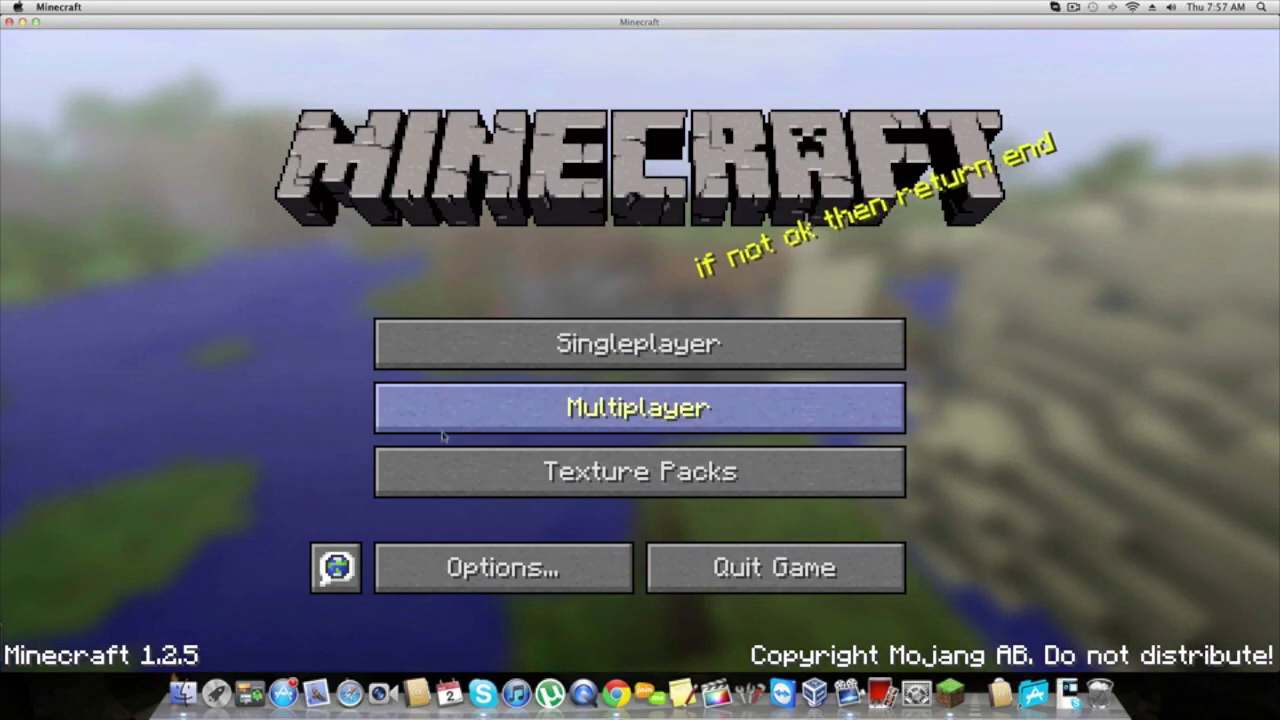
# Step: Join the Hunger games server from the multiplayer list
pyautogui.click(506, 417)
pyautogui.click(423, 364)
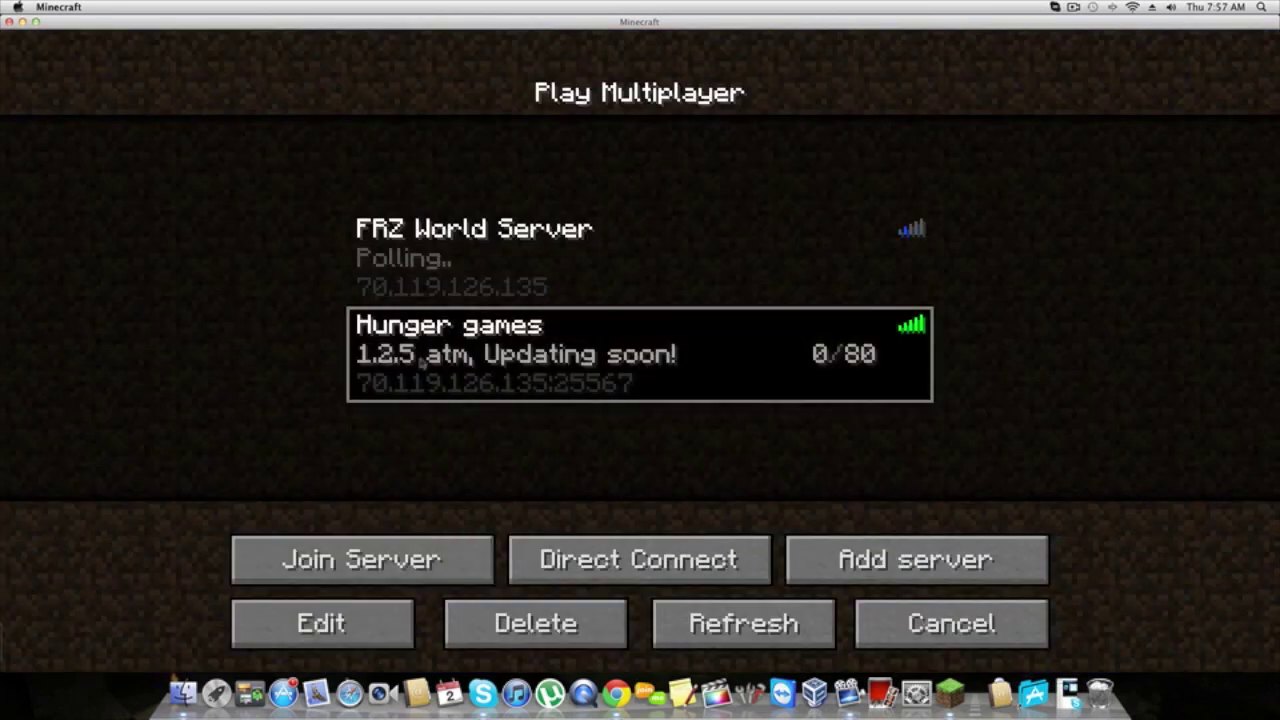
pyautogui.click(384, 548)
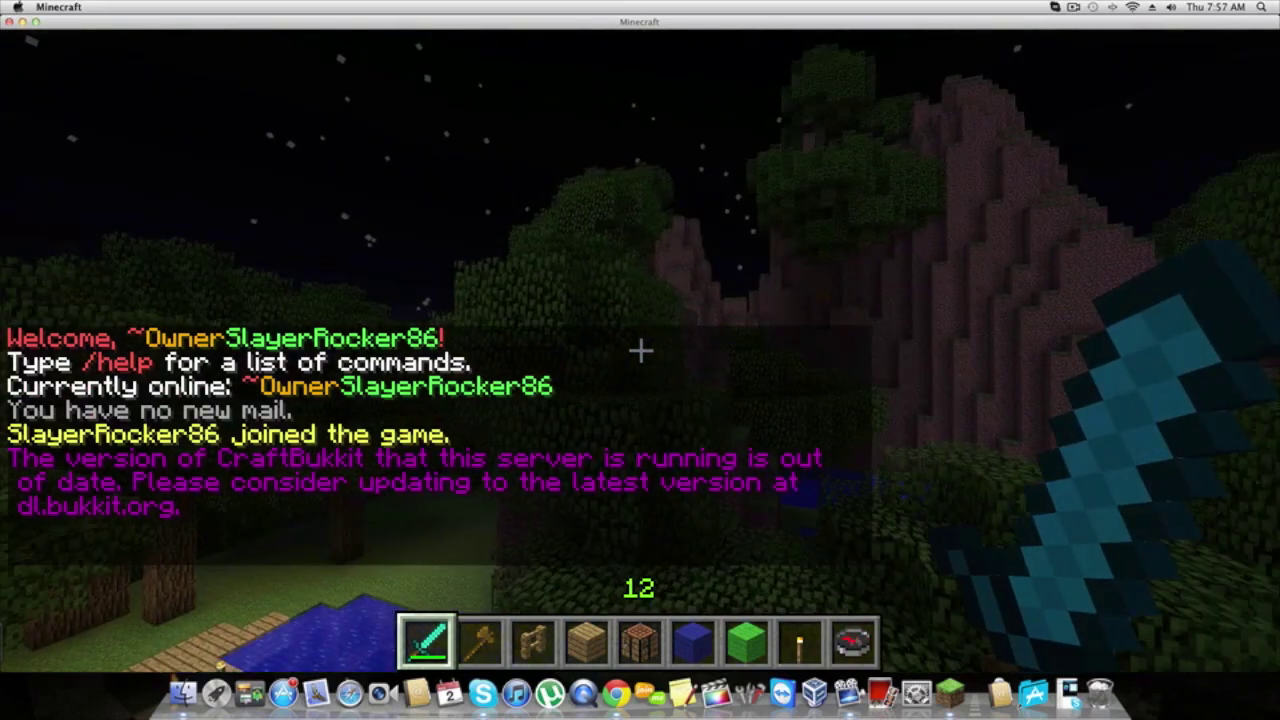
# Step: Teleport to the server's spawn with the /spawn command and exit the game
pyautogui.write('t/')
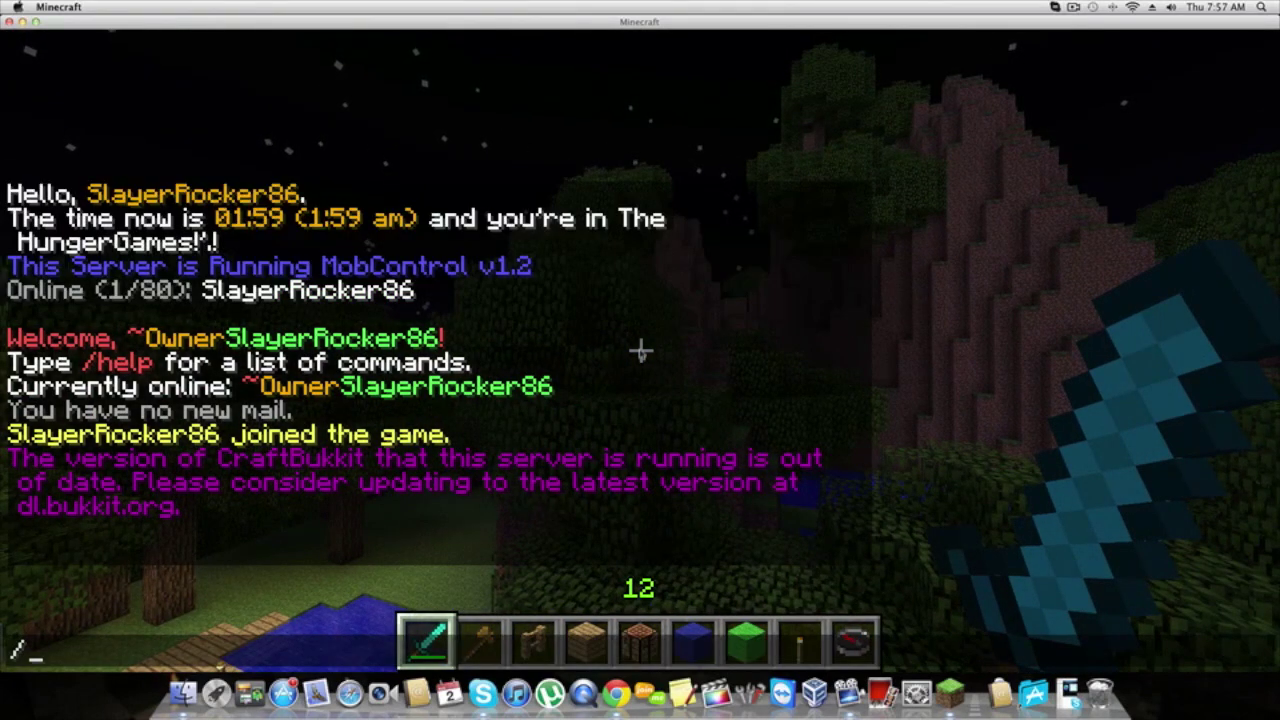
pyautogui.write('spawn')
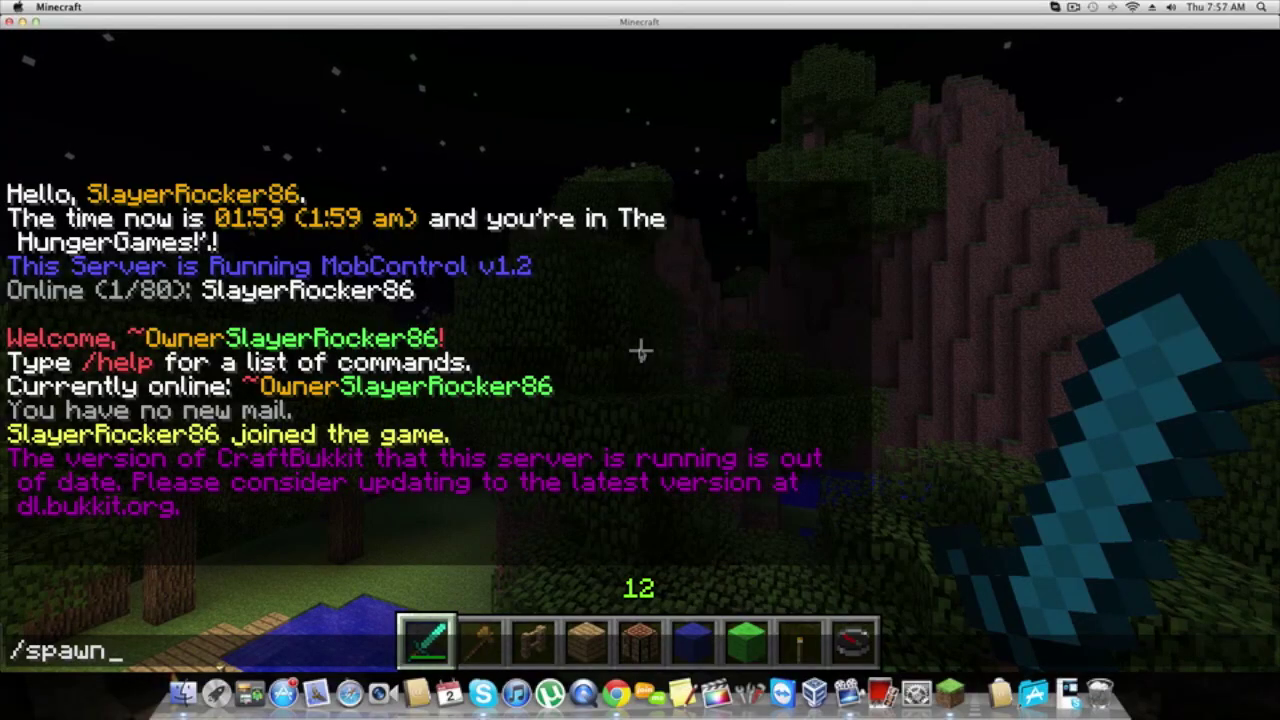
pyautogui.press('Return')
pyautogui.scroll(-1, 641, 350)
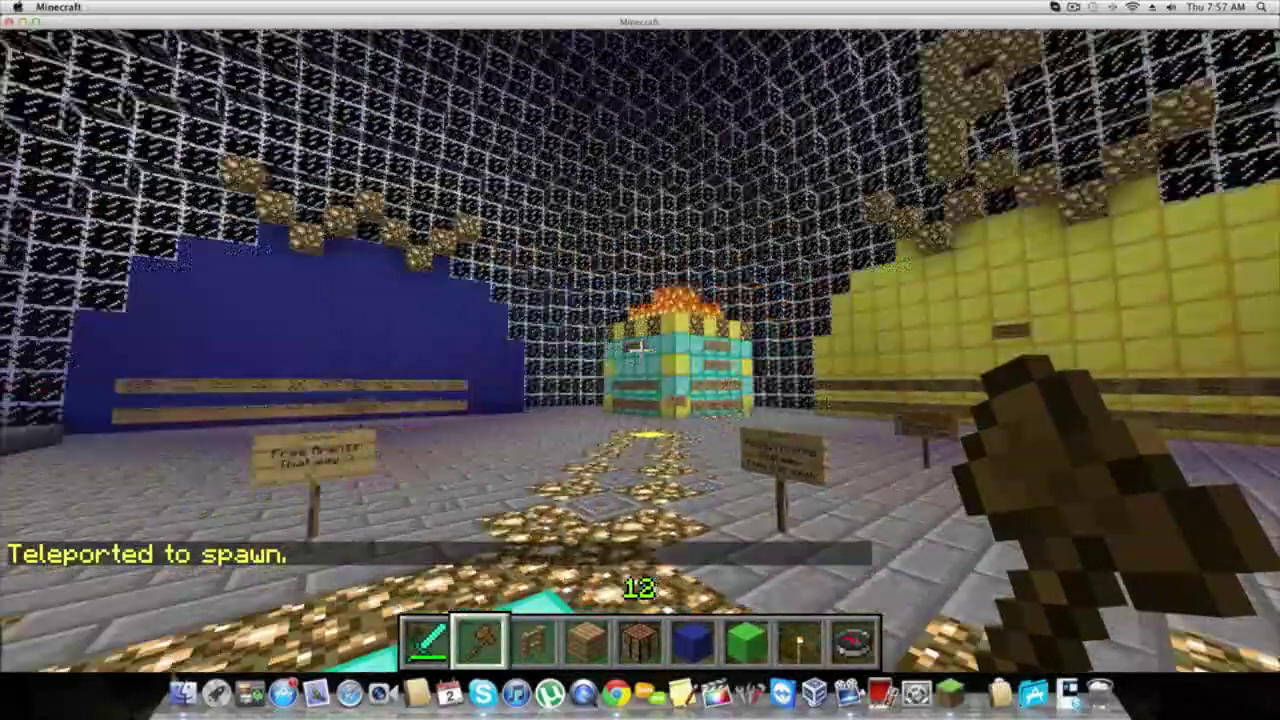
pyautogui.press('Escape')
pyautogui.click(640, 491)
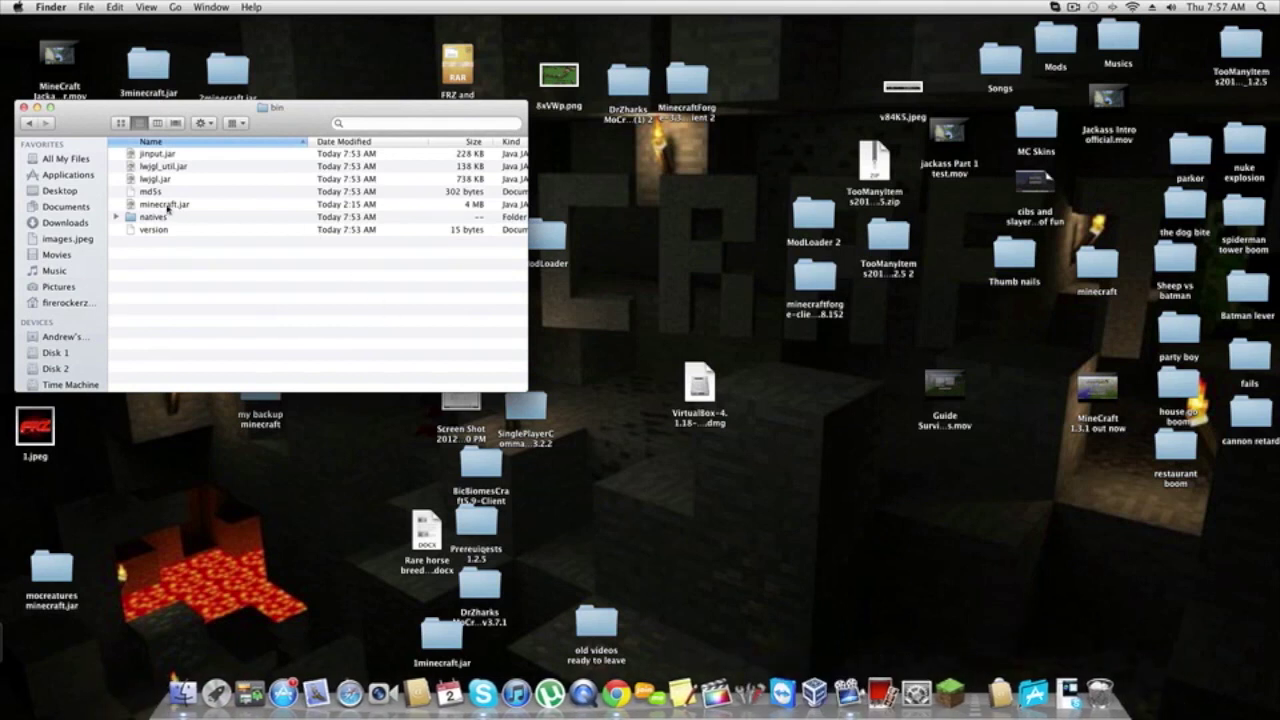
# Step: Reopen the Minecraft launcher, force a game update in its options, and log in to load the updated game before closing it
pyautogui.click(960, 698)
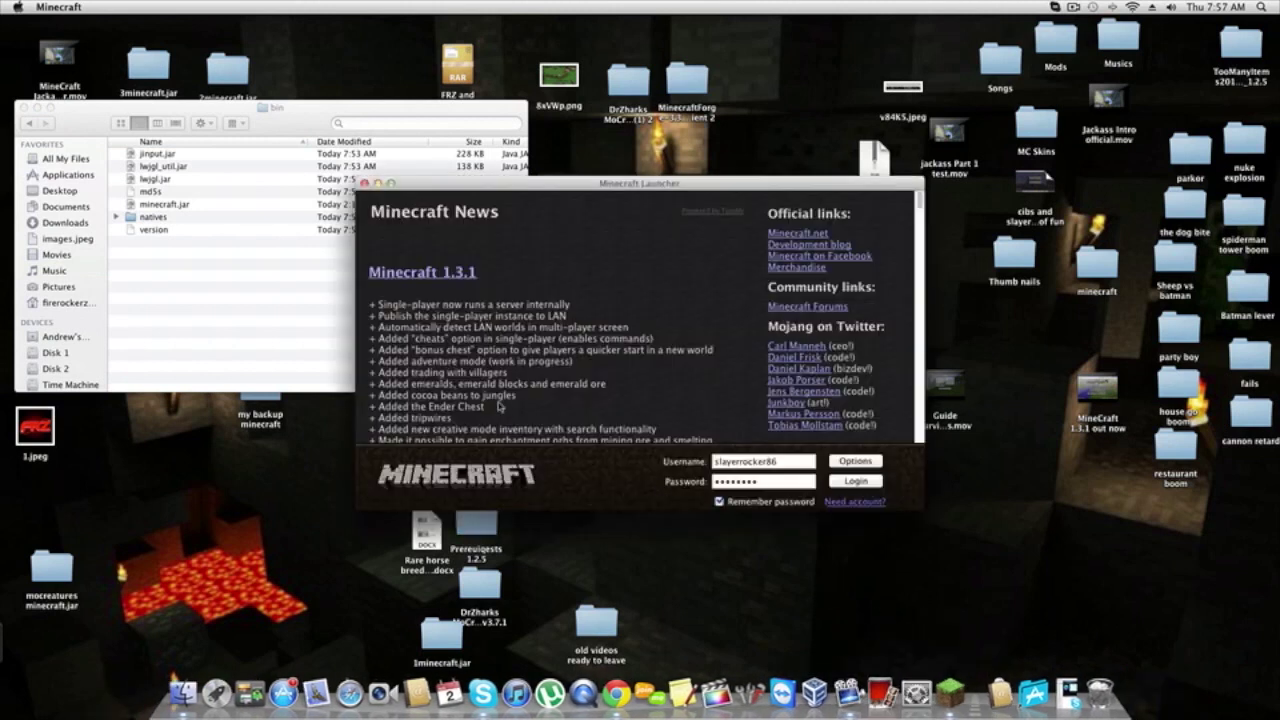
pyautogui.click(854, 462)
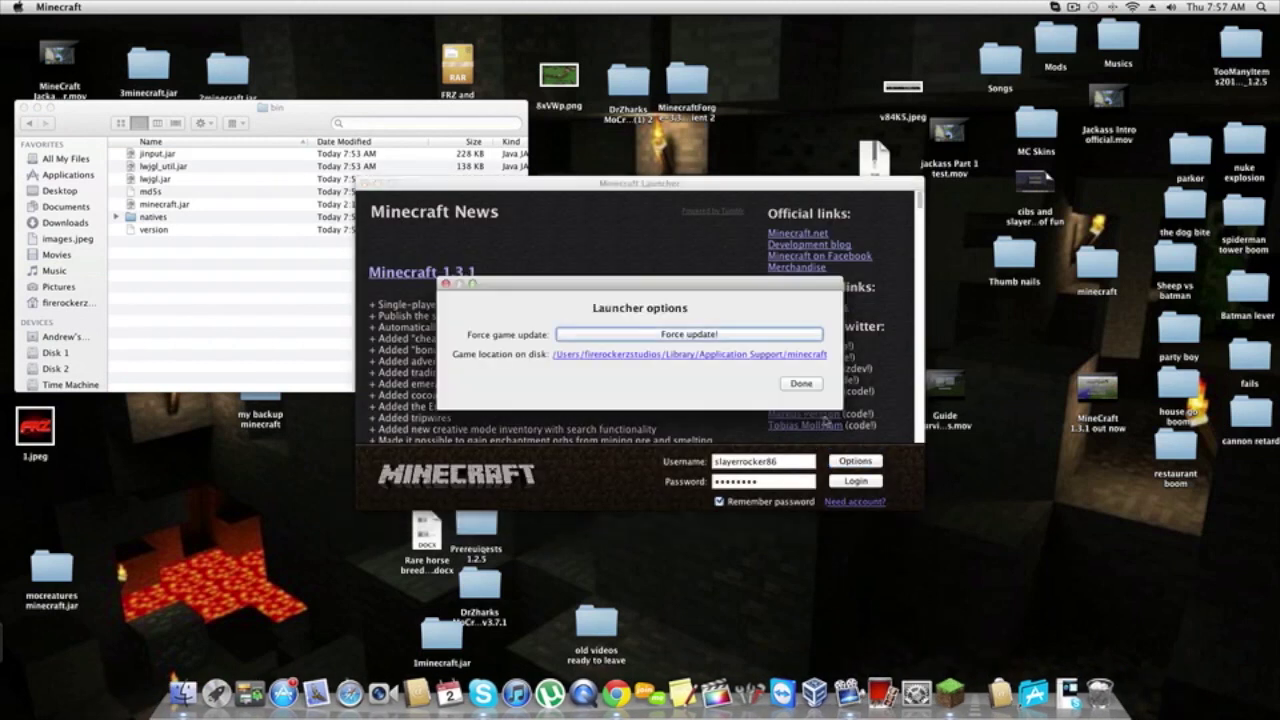
pyautogui.click(667, 332)
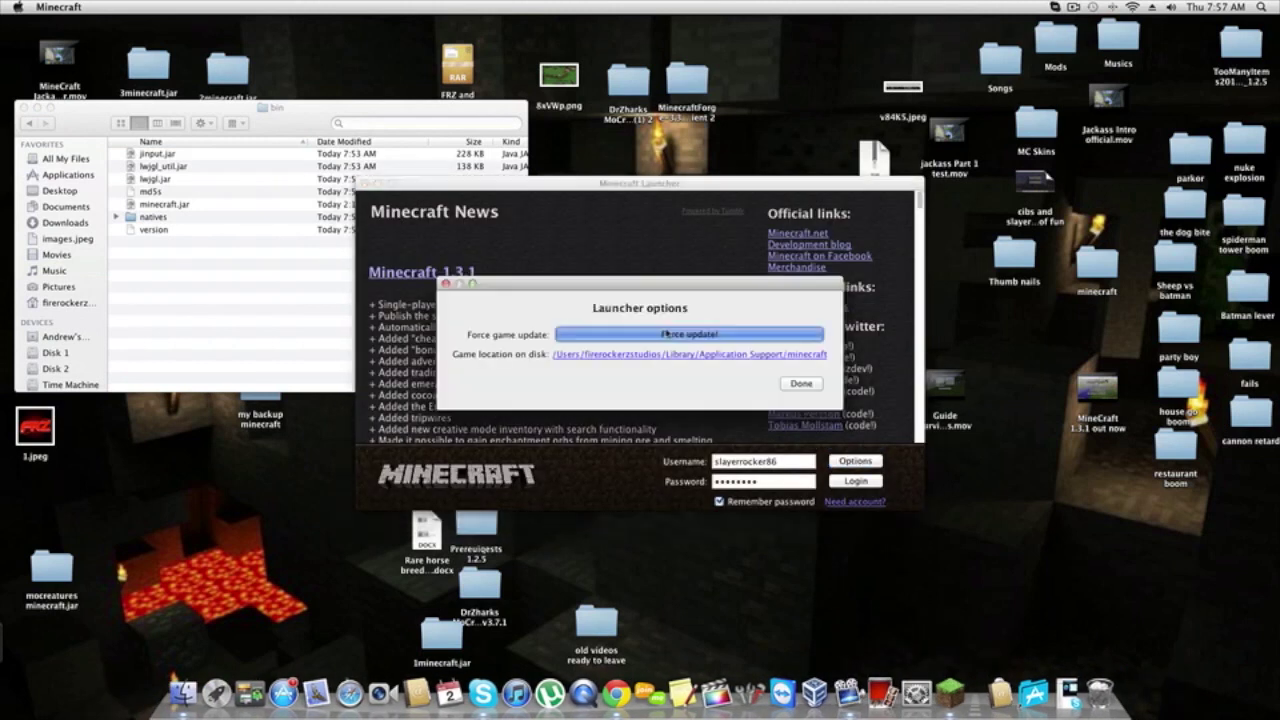
pyautogui.click(801, 384)
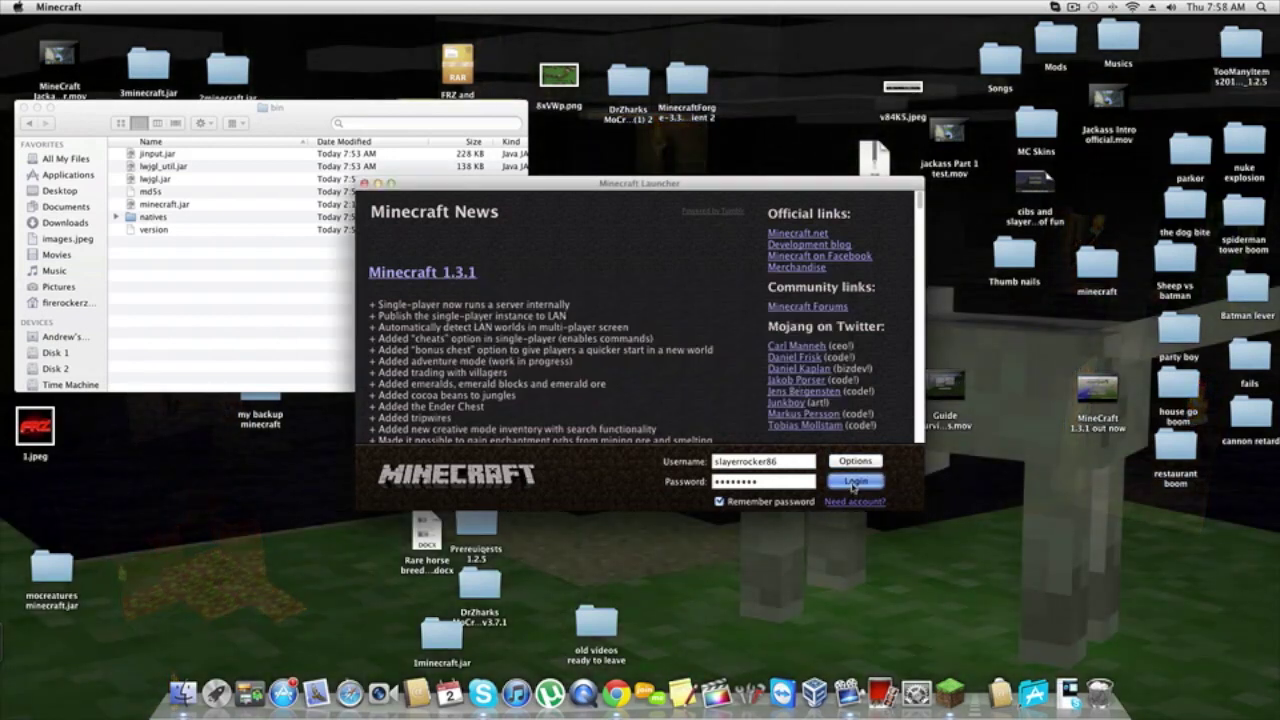
pyautogui.click(855, 483)
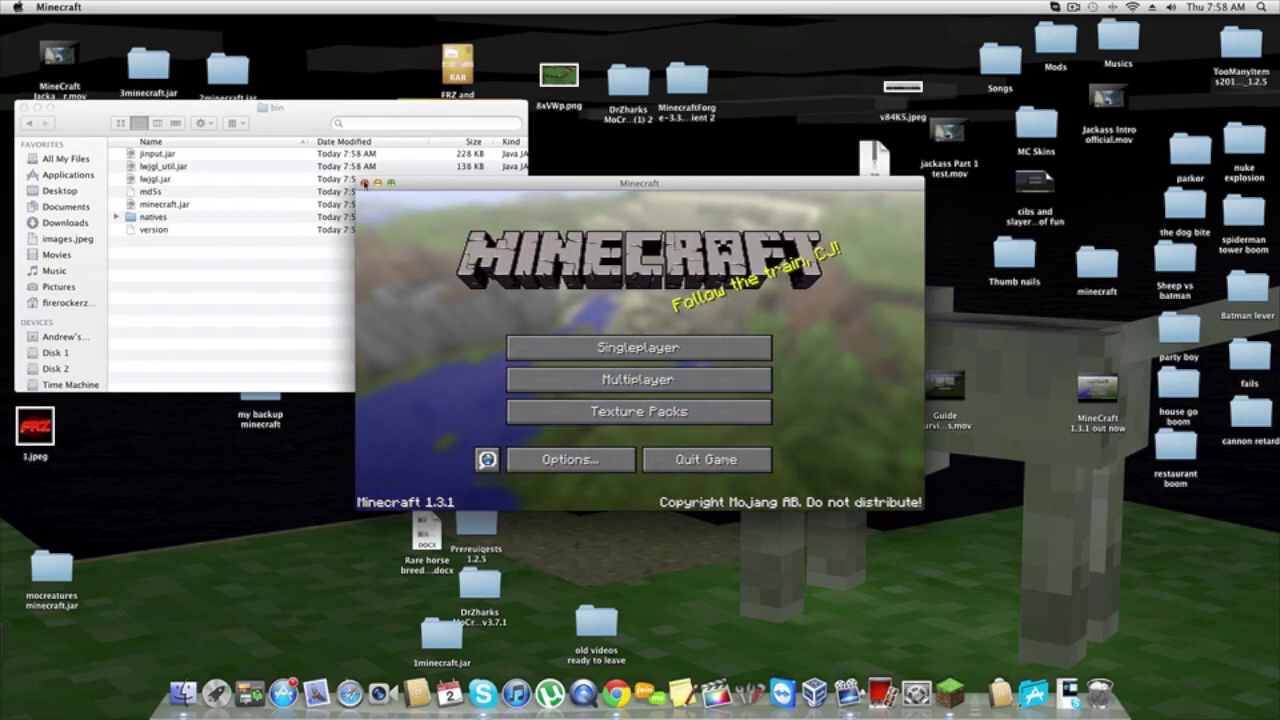
pyautogui.click(364, 183)
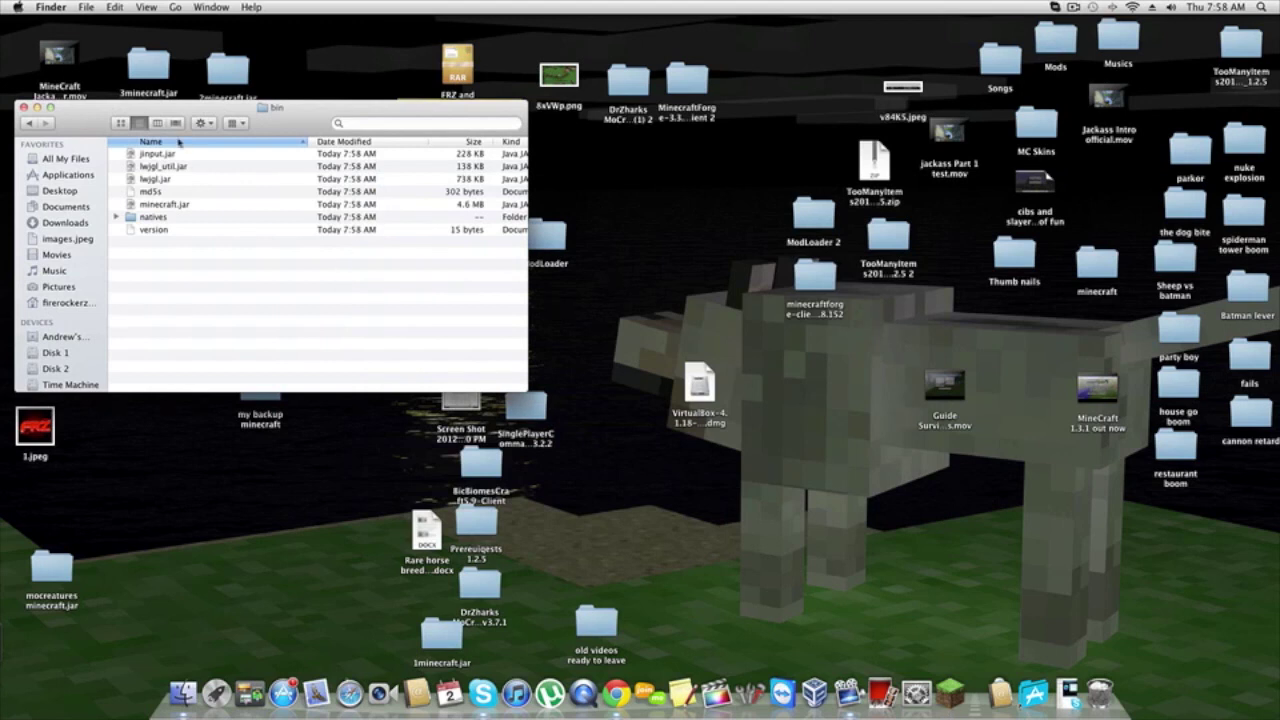
# Step: Go up to the minecraft folder, reopen its bin folder and widen the Finder window to fit all columns
pyautogui.moveTo(97, 130); pyautogui.dragTo(223, 119)
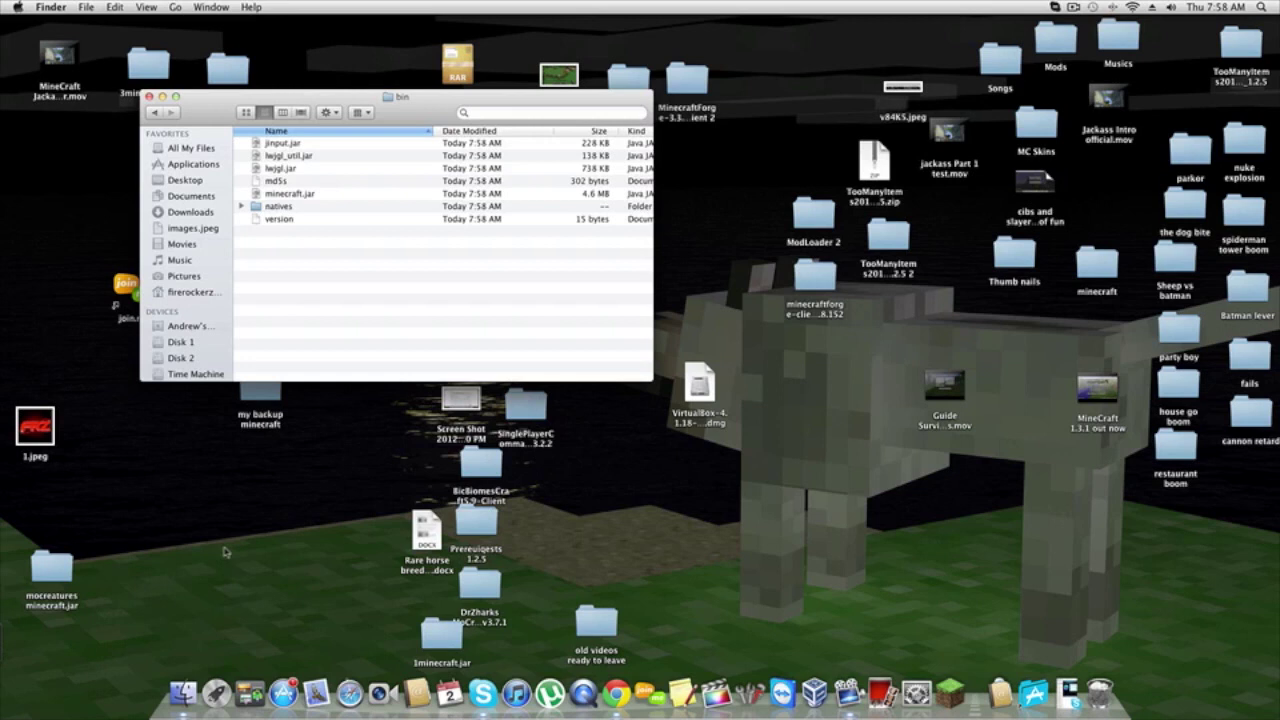
pyautogui.click(153, 111)
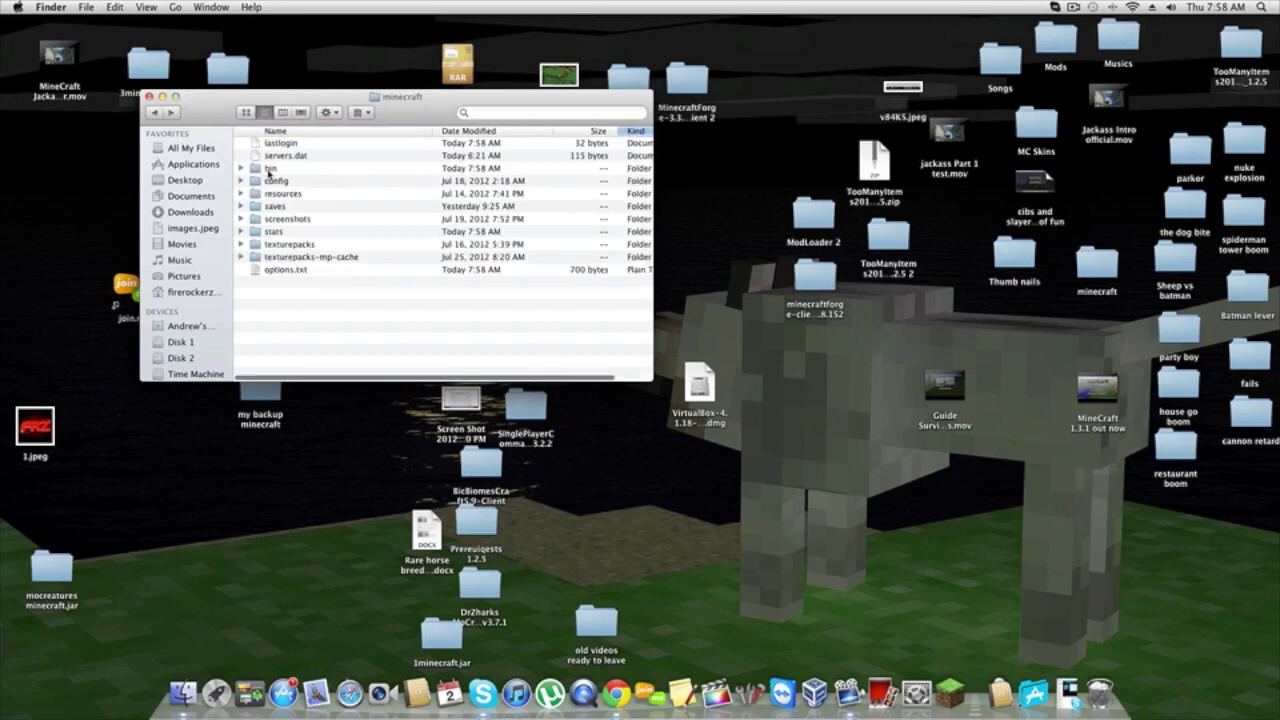
pyautogui.doubleClick(268, 170)
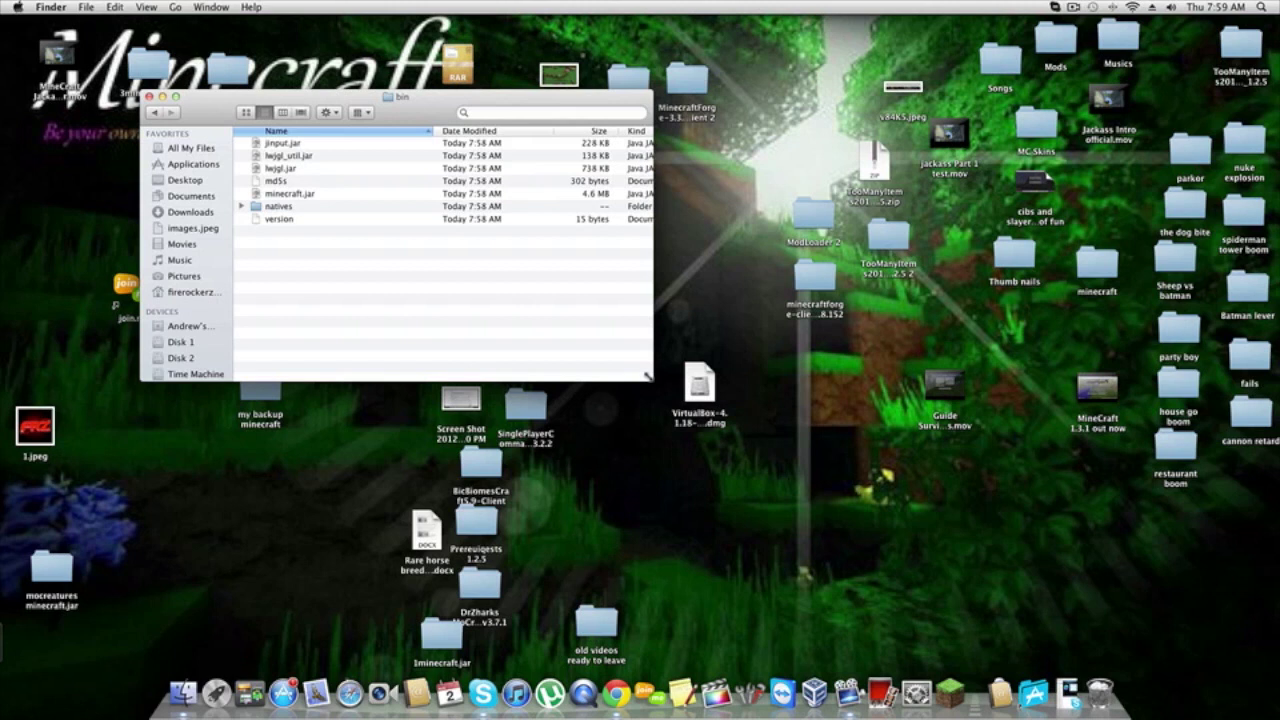
pyautogui.moveTo(646, 376); pyautogui.dragTo(757, 324)
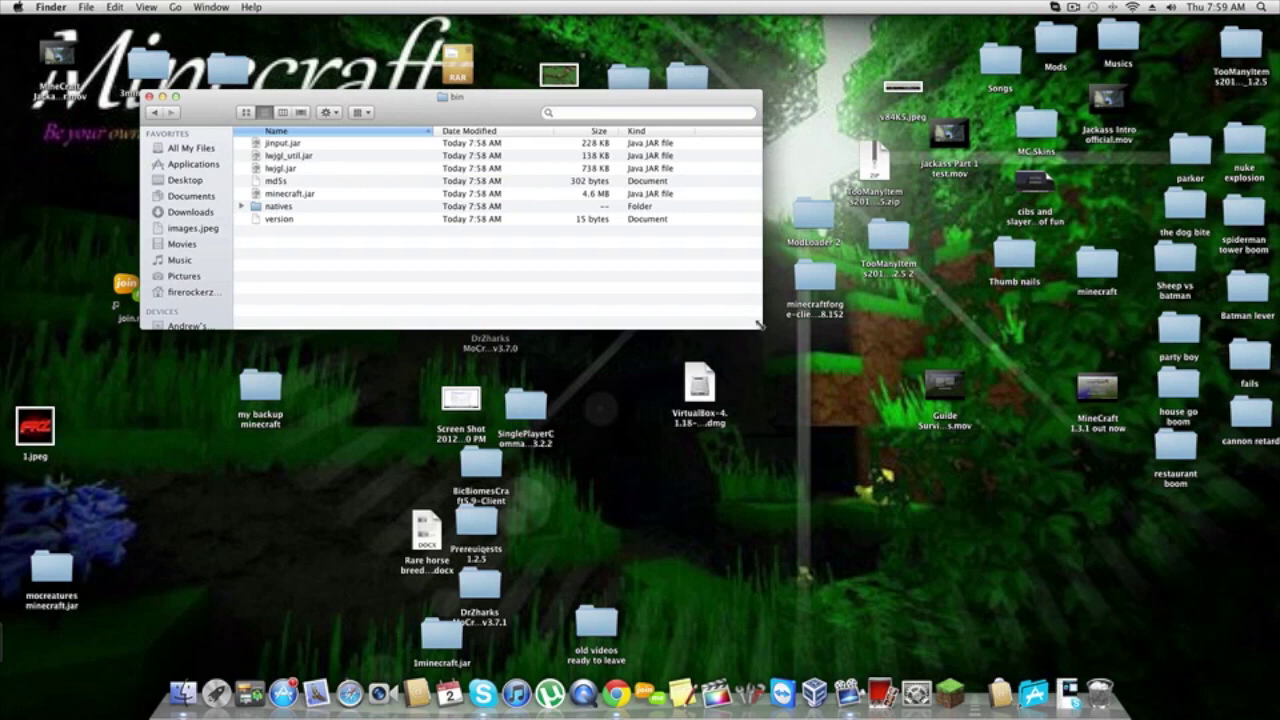
pyautogui.moveTo(758, 323); pyautogui.dragTo(908, 380)
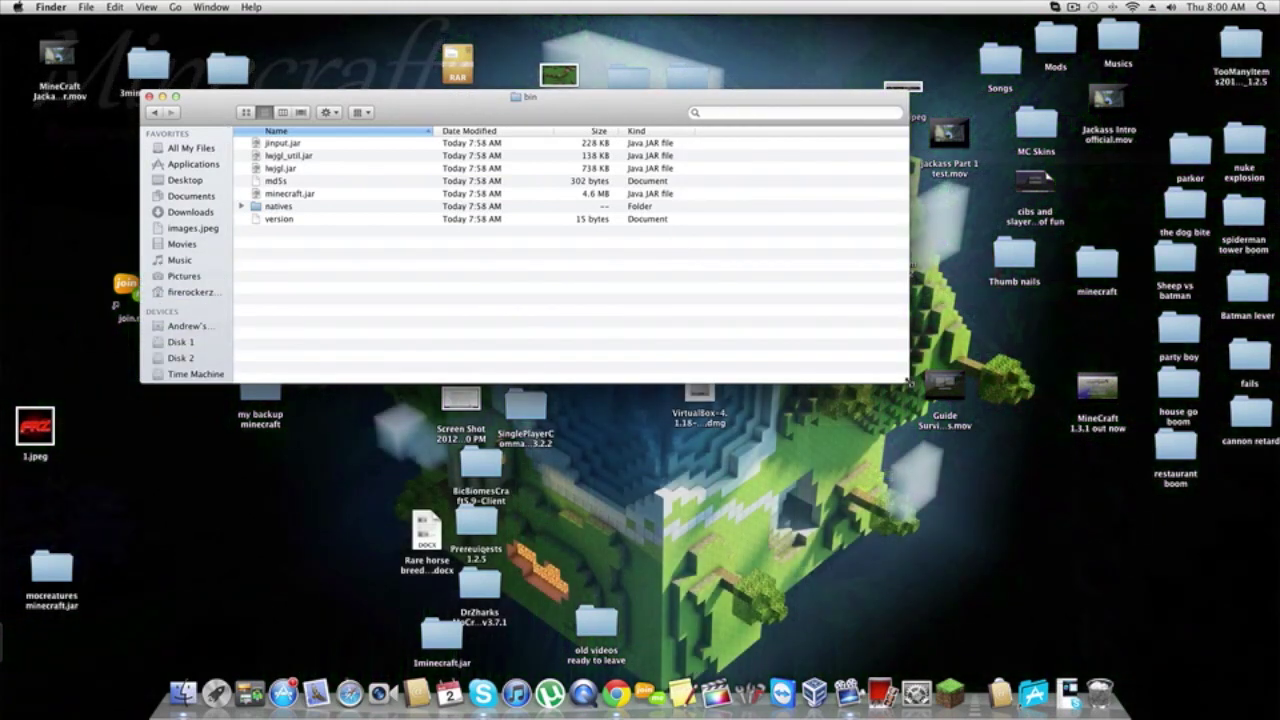